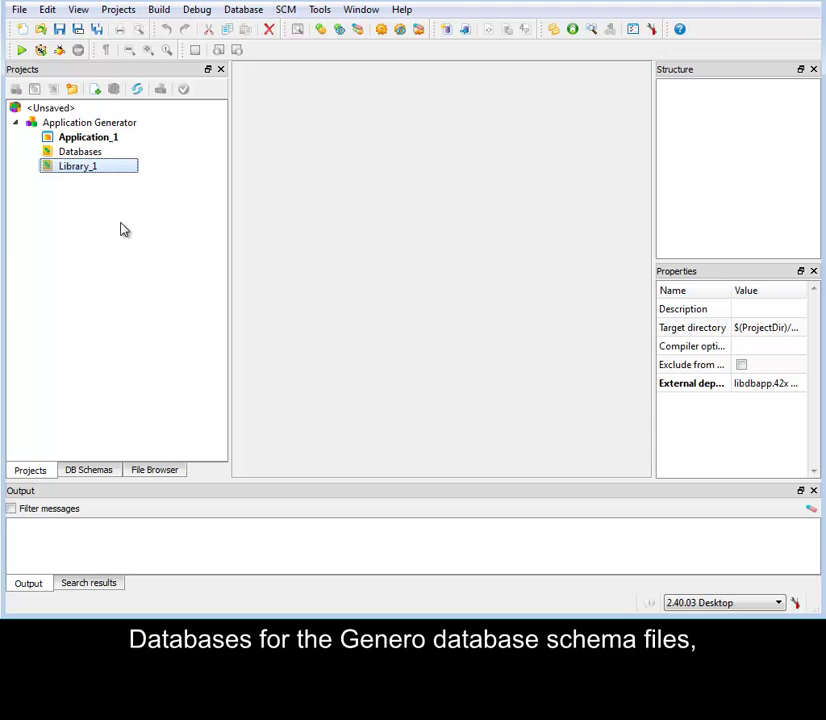
- Start a new user environment variable for Application_1 with type File List and name FGLPROFILE
click(110, 139)
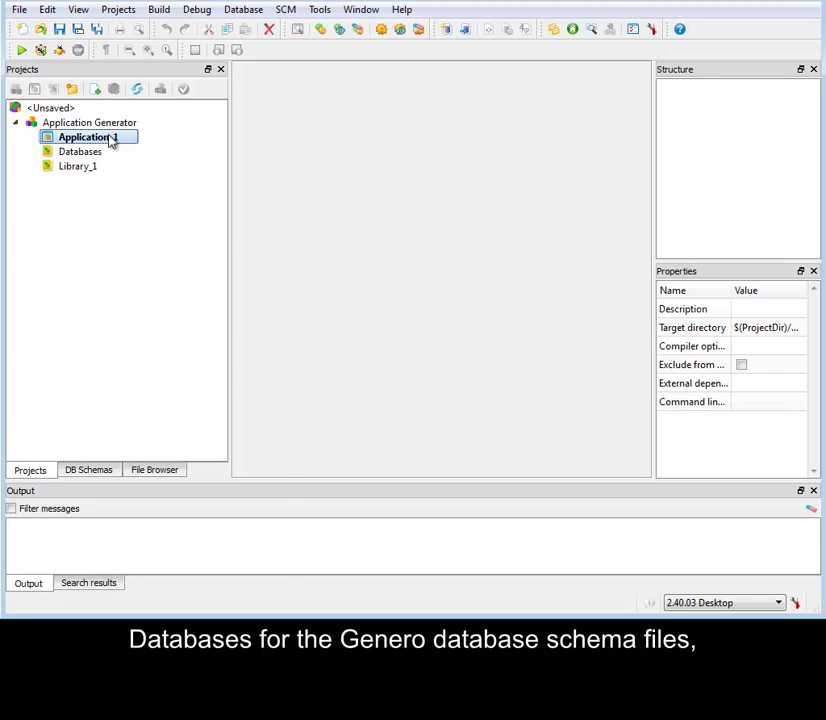
right_click(110, 138)
click(196, 569)
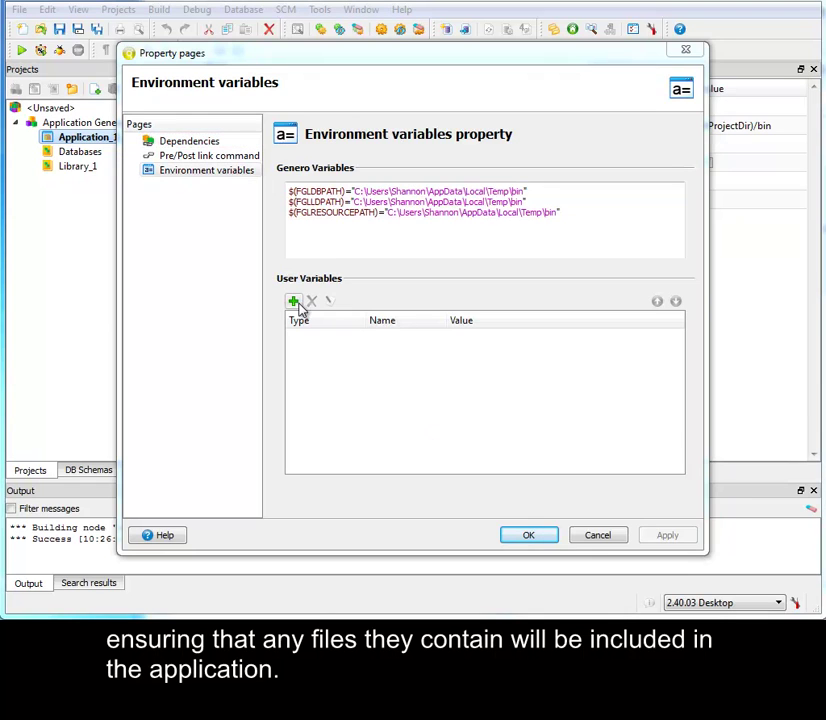
click(292, 300)
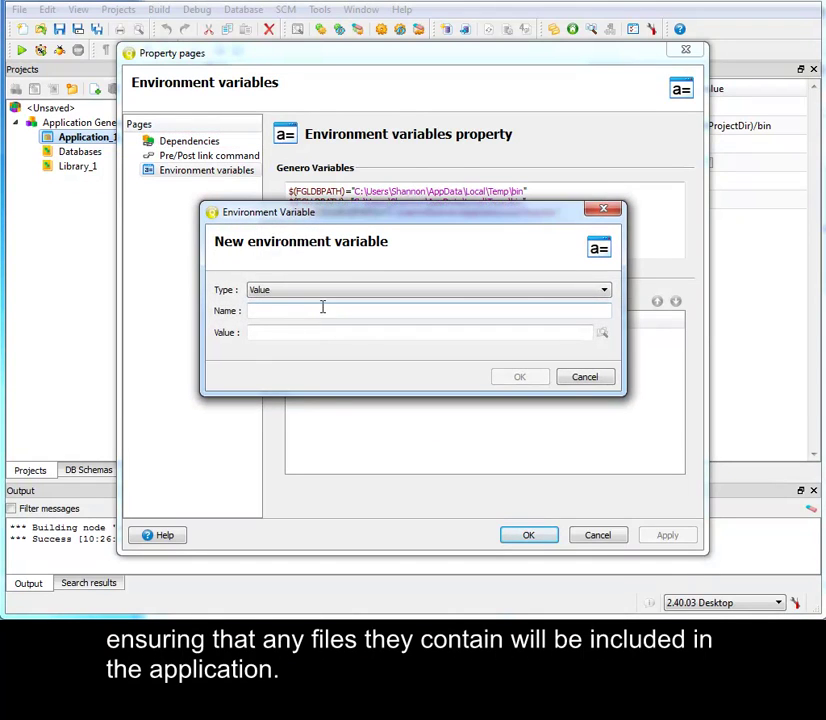
click(323, 291)
click(304, 344)
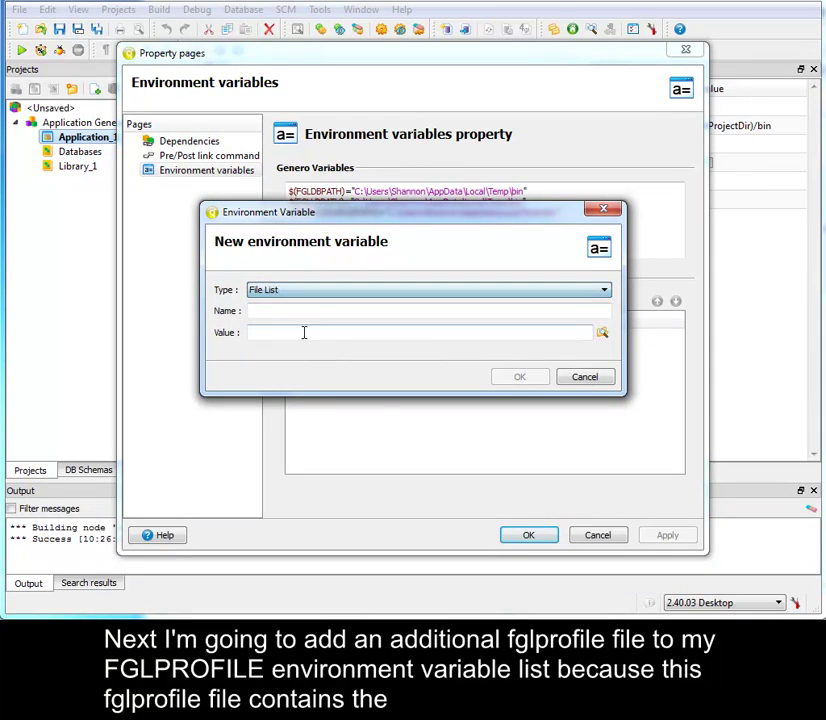
click(301, 313)
text(FGLPROFILE)
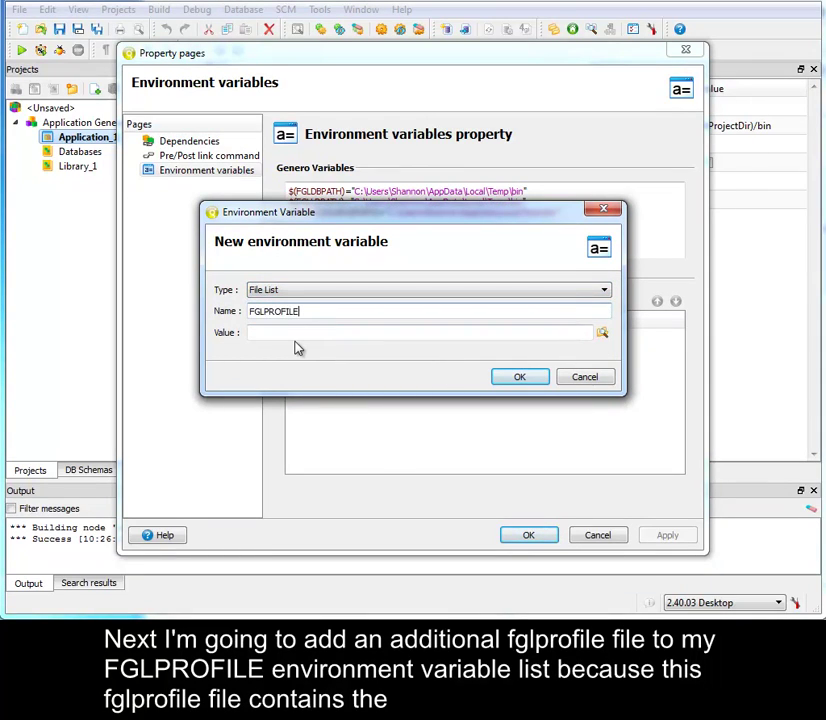
- Add fglprofile-gep from My Genero Files\samples\DSConfig as the FGLPROFILE variable's file and apply the environment settings
click(296, 338)
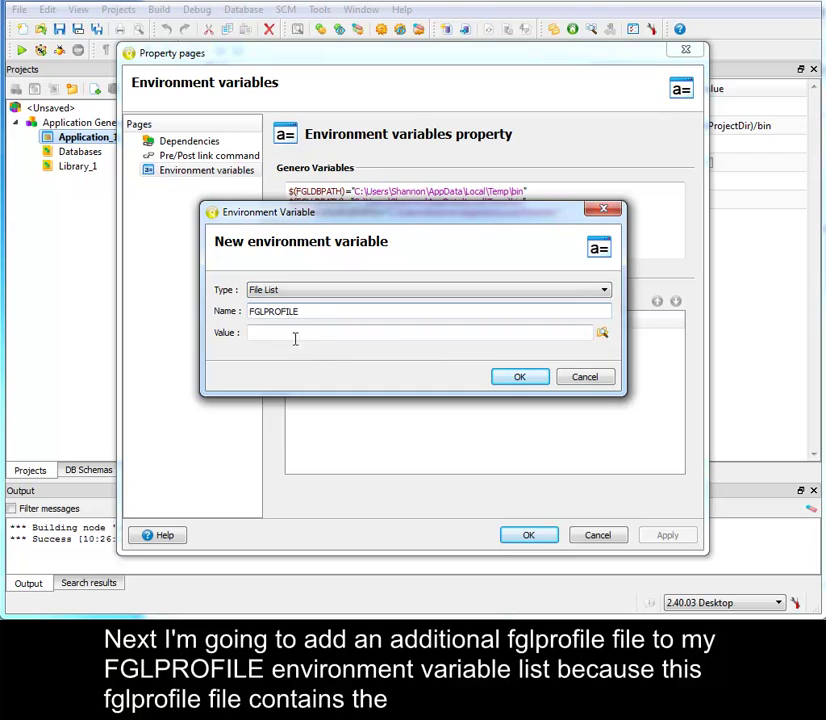
click(602, 334)
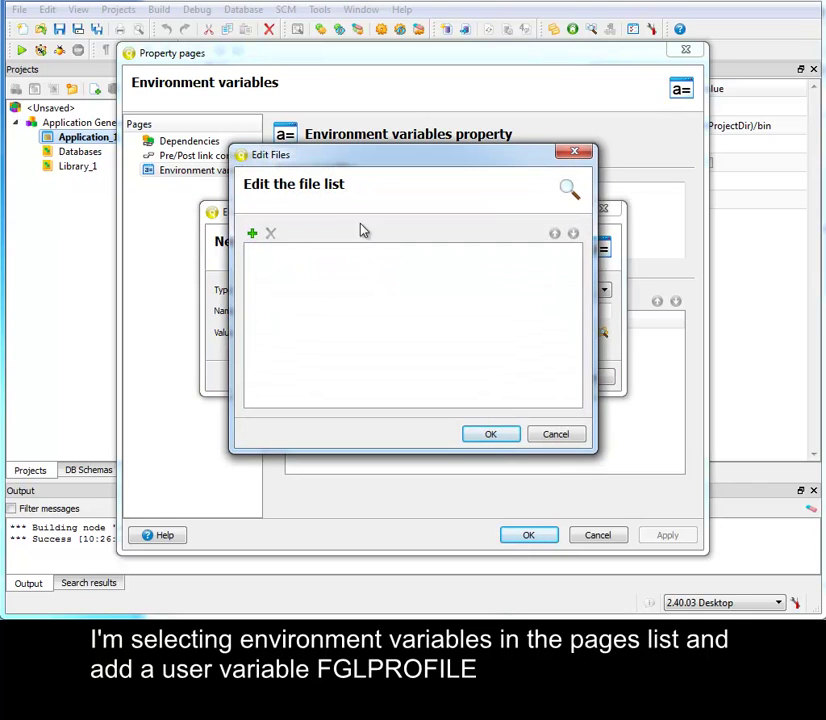
click(252, 234)
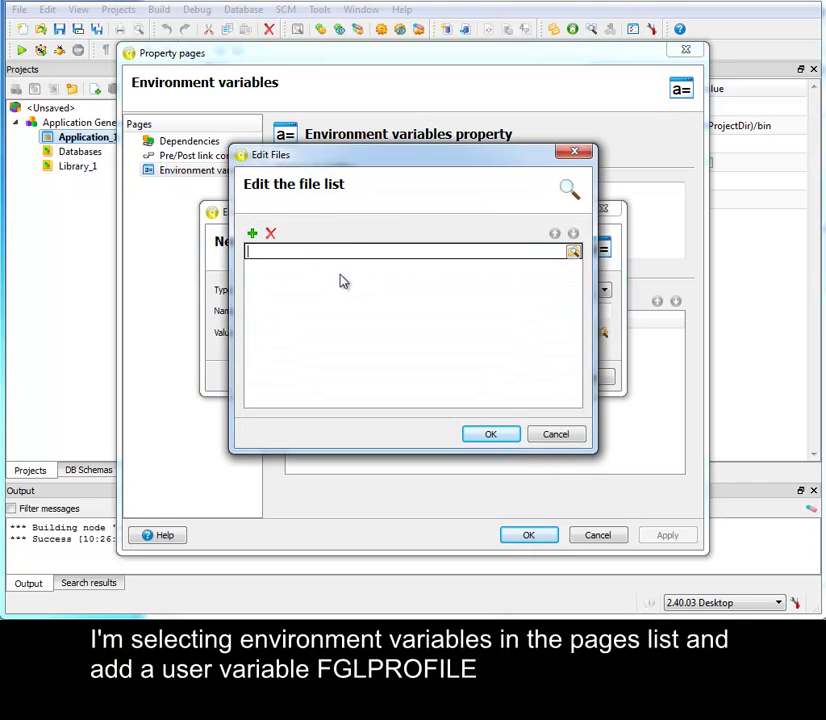
click(574, 252)
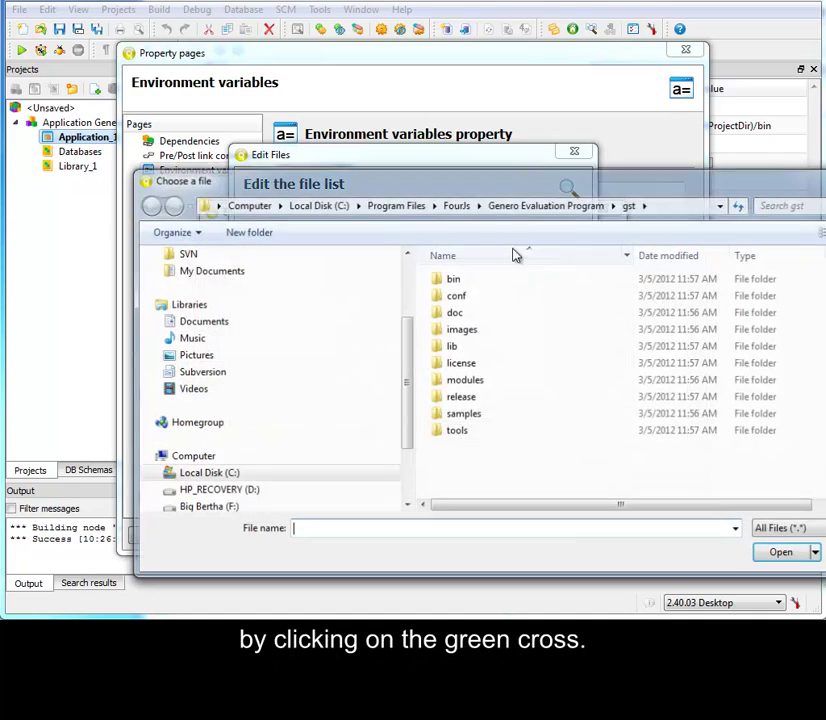
click(250, 271)
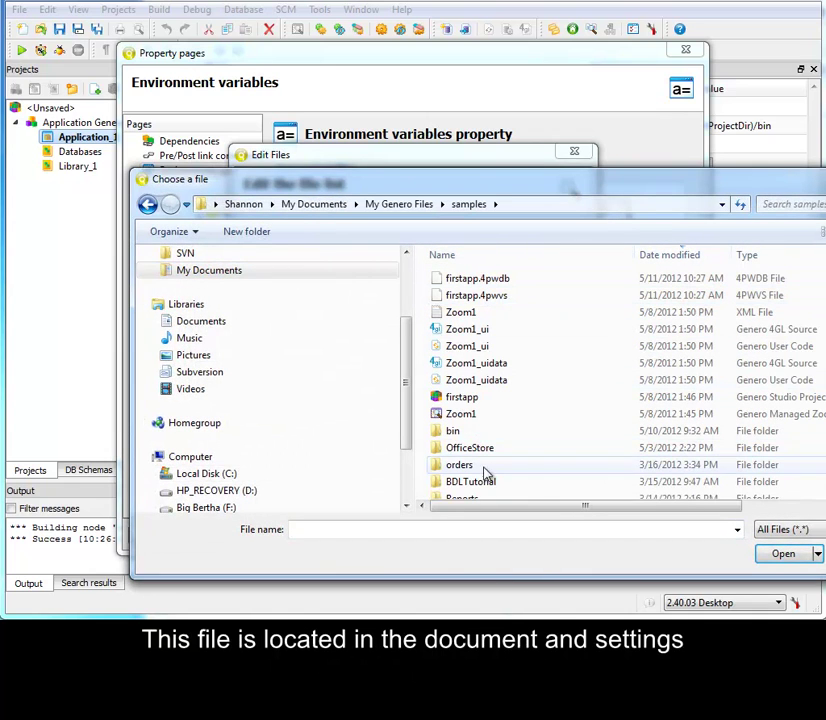
scroll(487, 472, down, 1)
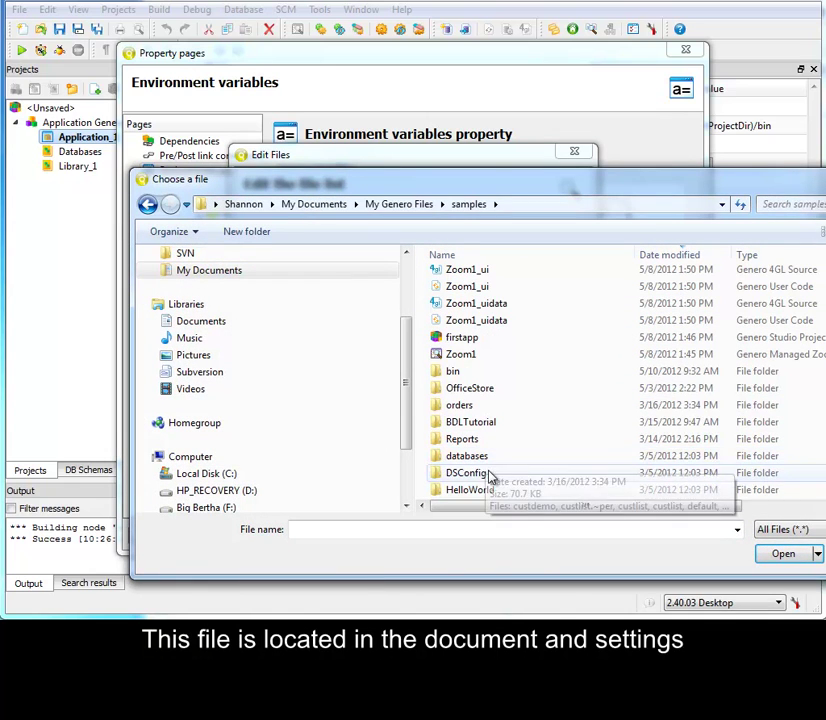
double_click(466, 473)
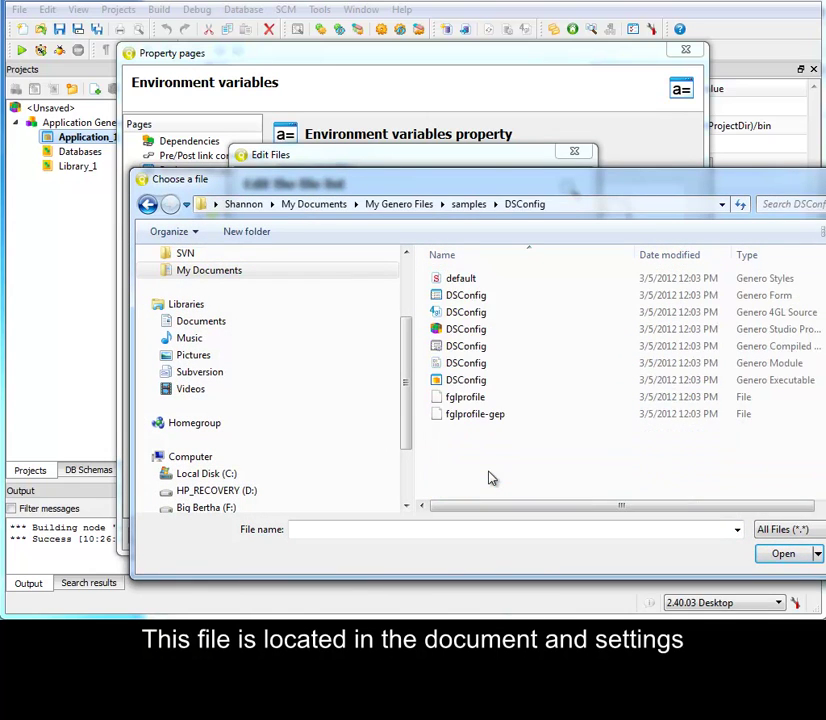
double_click(478, 414)
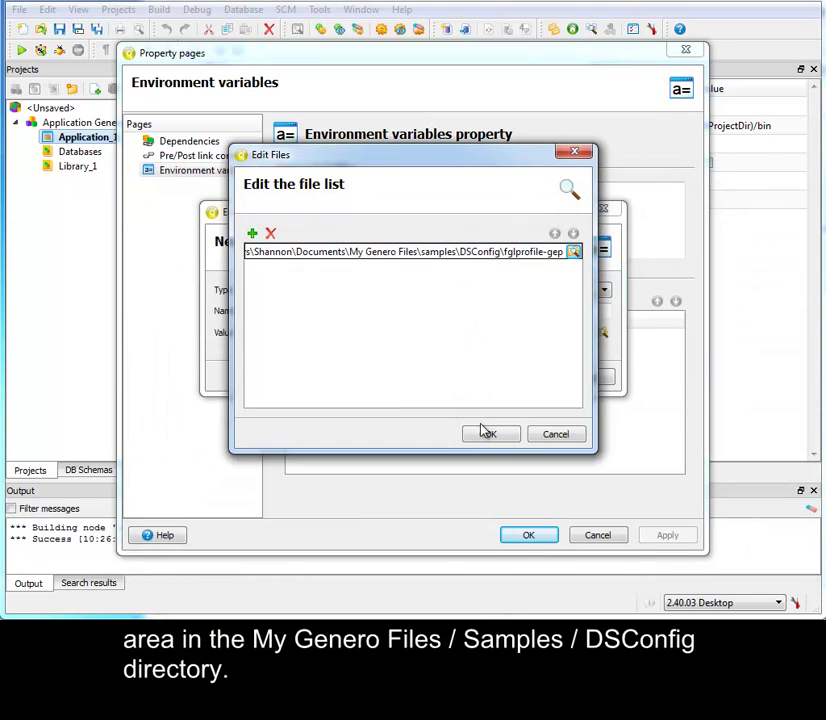
click(487, 434)
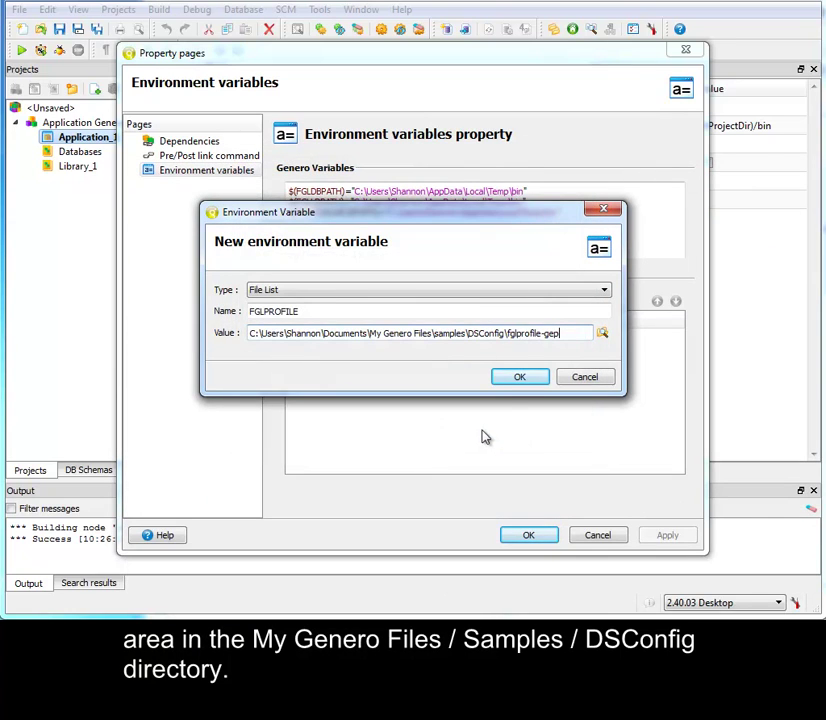
click(517, 378)
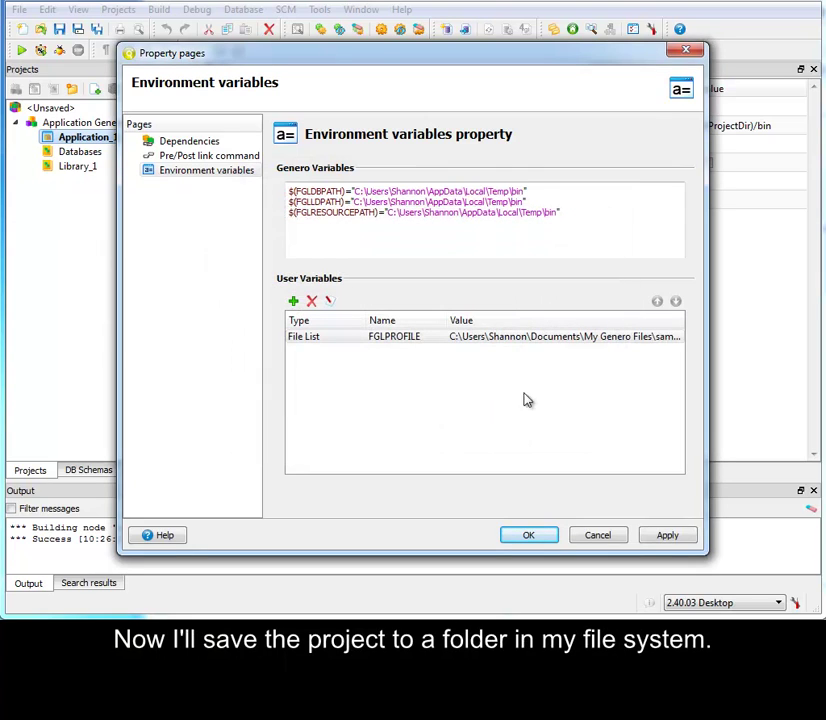
click(670, 537)
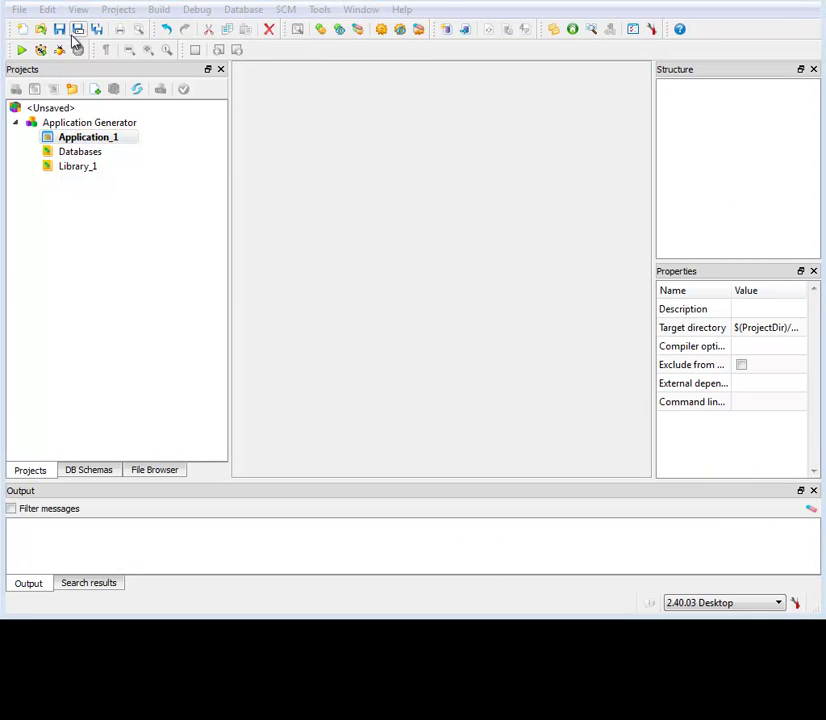
- Save the project as firstapp in the My Genero Files\samples folder
click(60, 29)
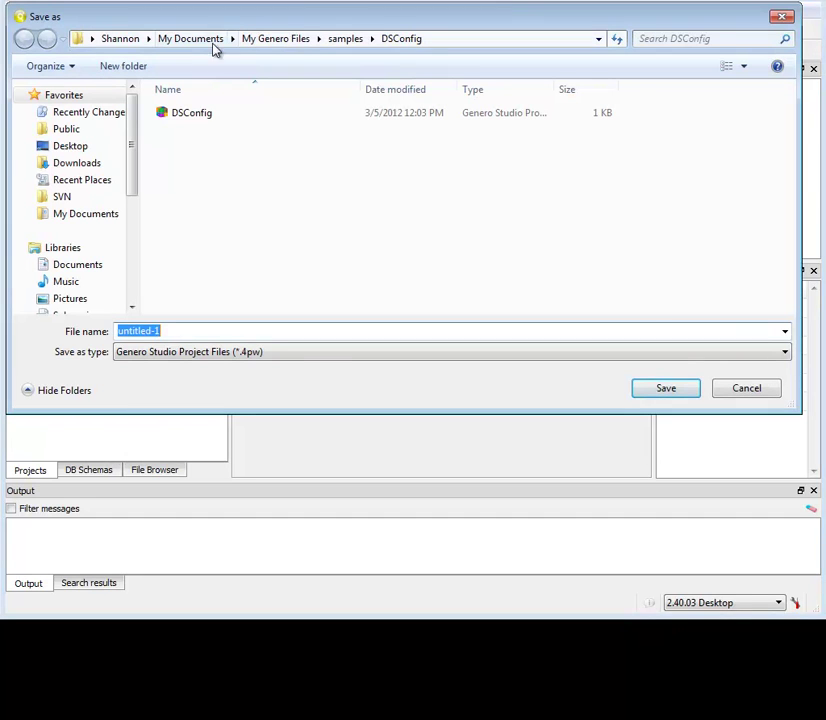
click(345, 38)
text(firstapp)
click(672, 393)
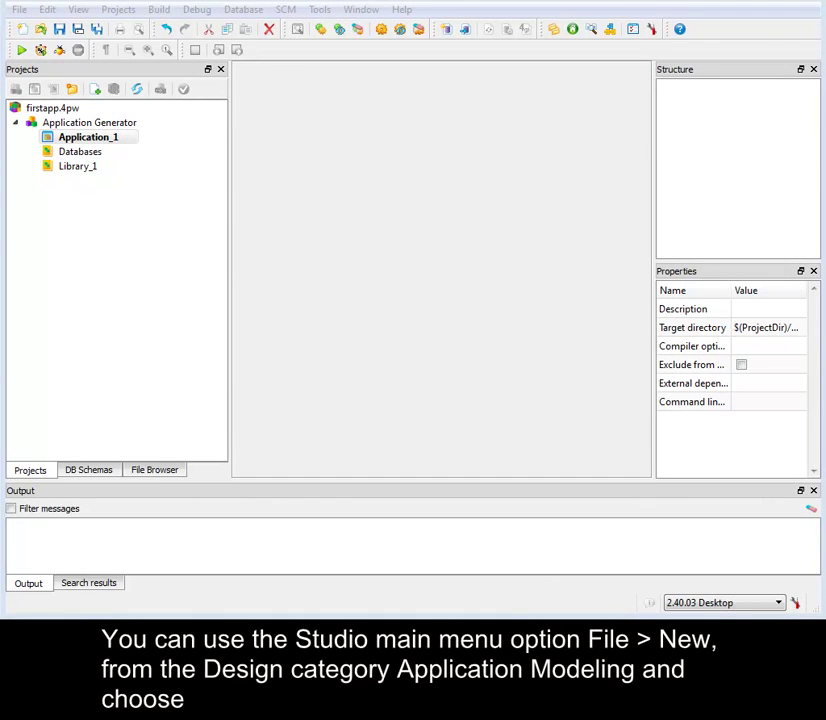
- Create a blank Business Application Diagram (.4ba) from the Design category
click(19, 10)
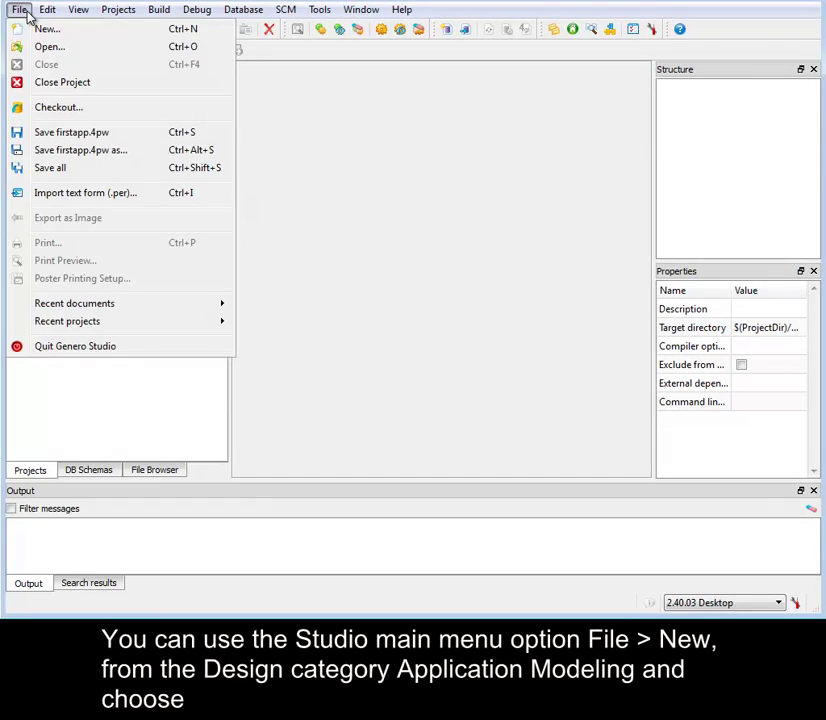
click(32, 30)
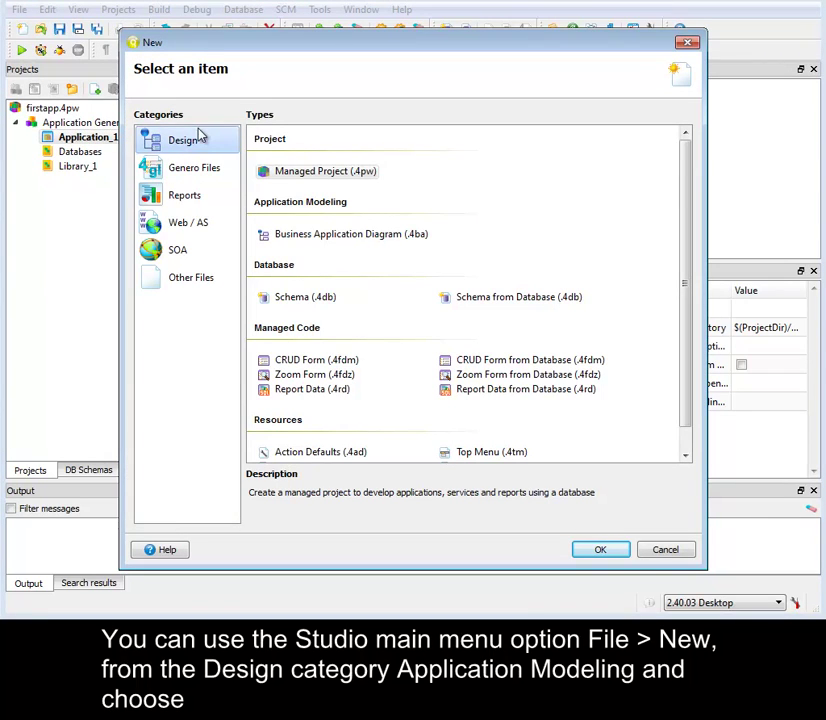
click(363, 235)
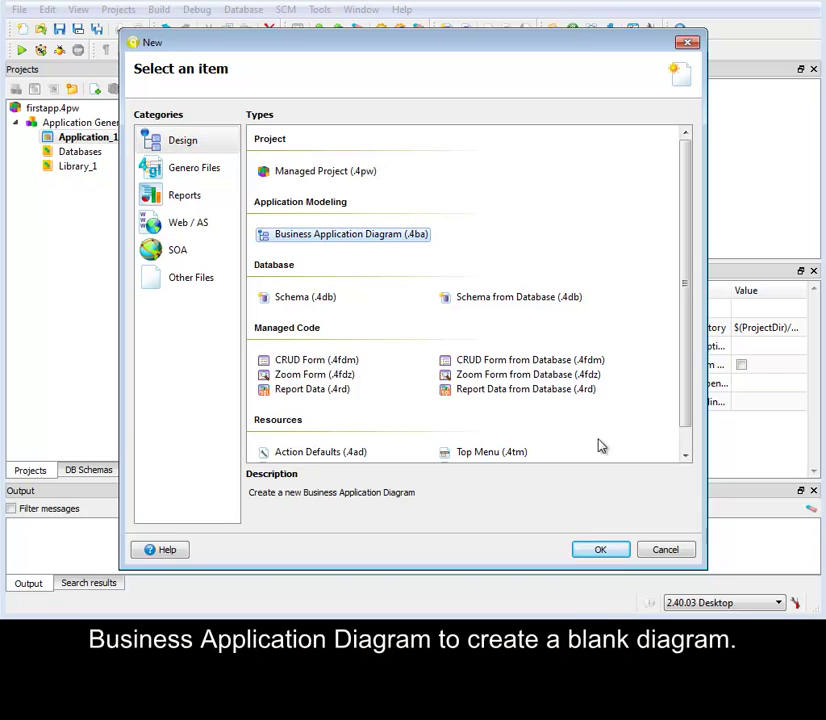
click(599, 550)
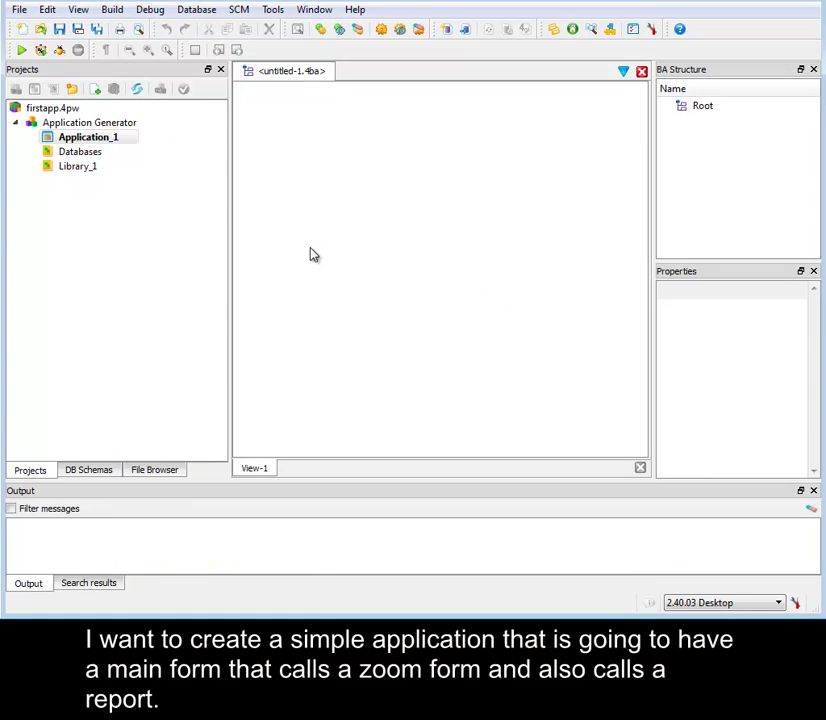
- Add a program to the empty diagram and place a CRUD form below and to the right of it
right_click(310, 150)
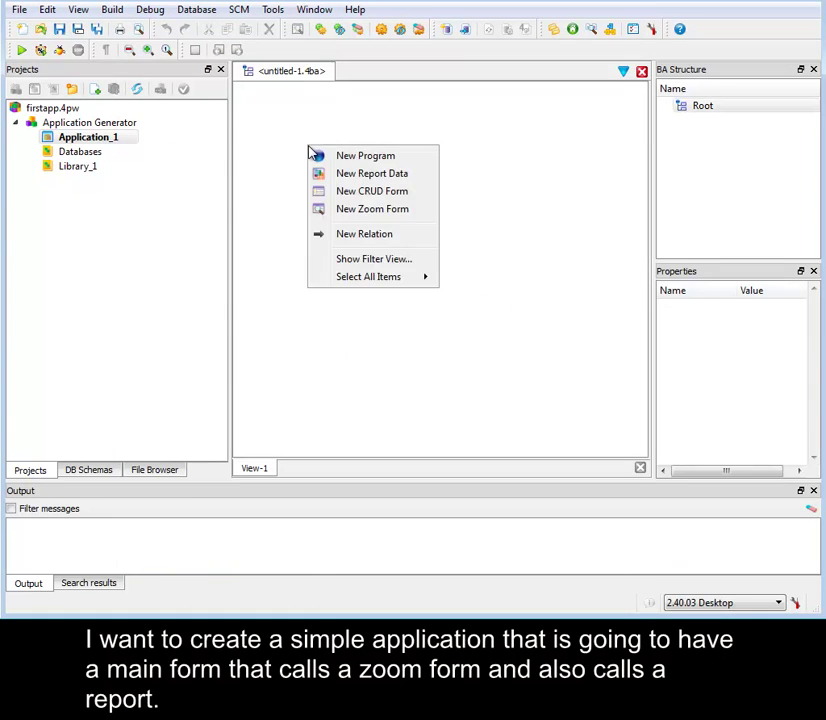
click(332, 163)
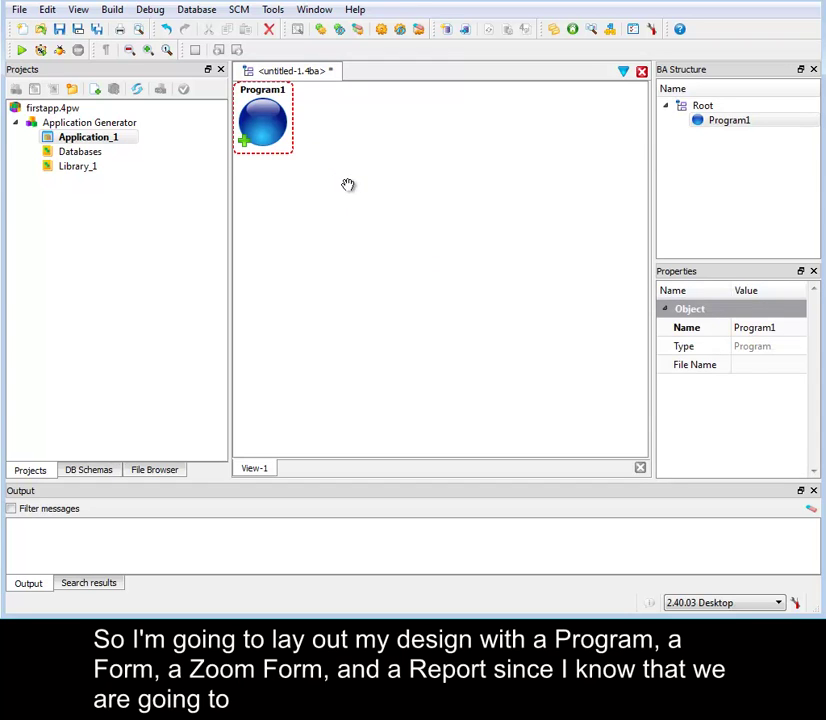
right_click(348, 185)
click(396, 239)
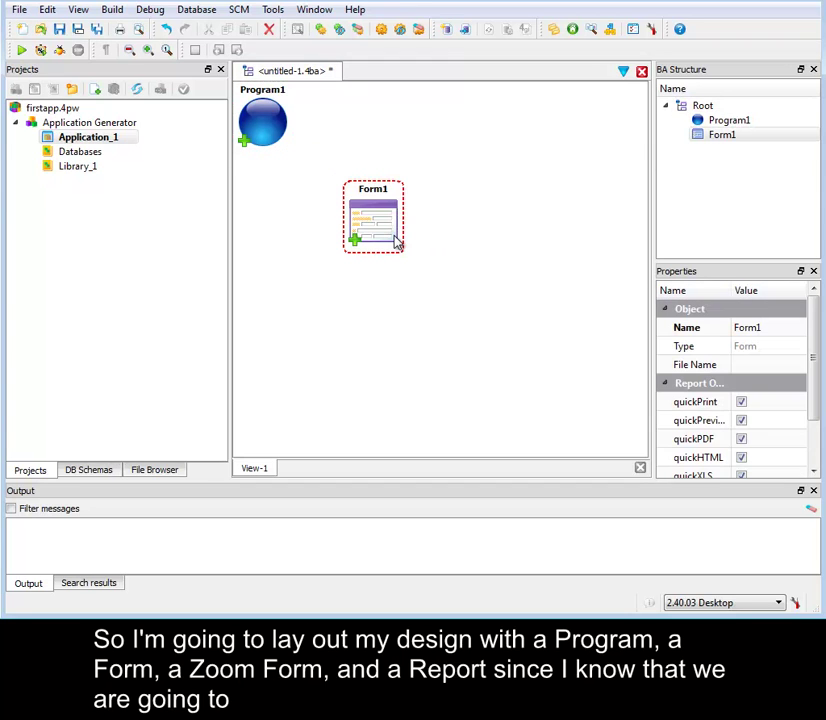
- Add a zoom form above and to the right of Form1, and a report data item below the zoom form
click(441, 147)
right_click(437, 143)
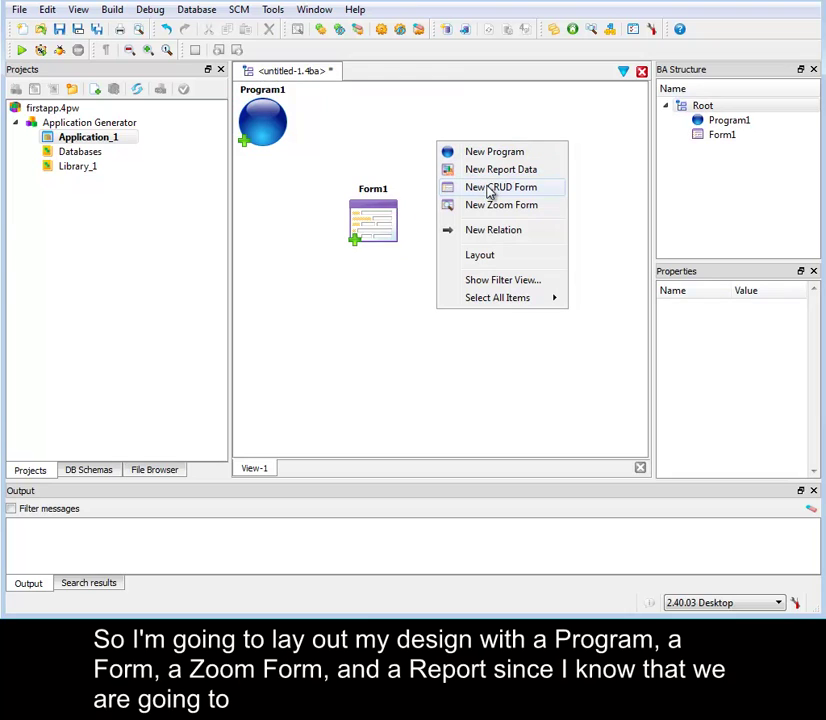
click(490, 205)
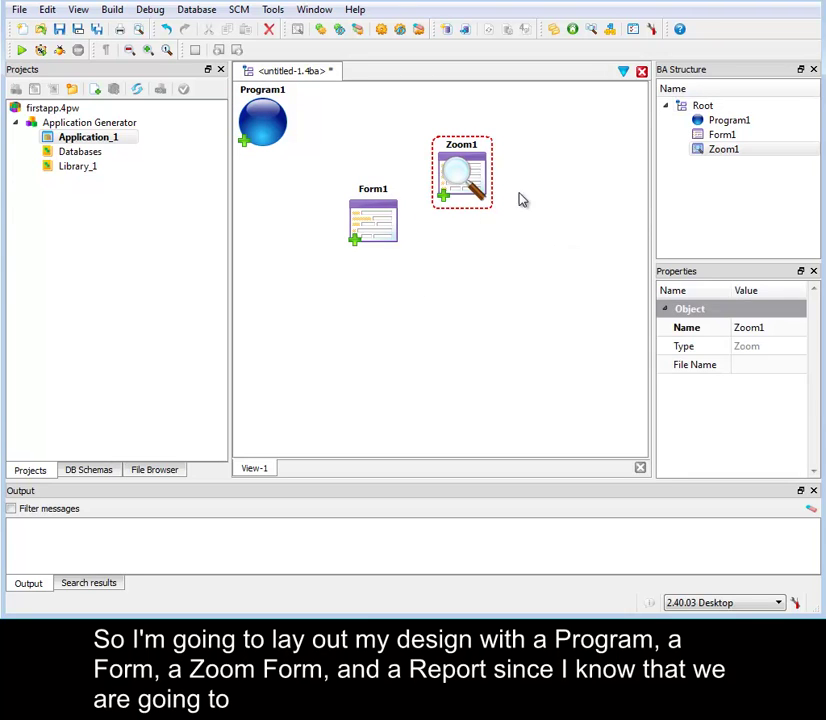
click(507, 250)
right_click(505, 247)
click(538, 274)
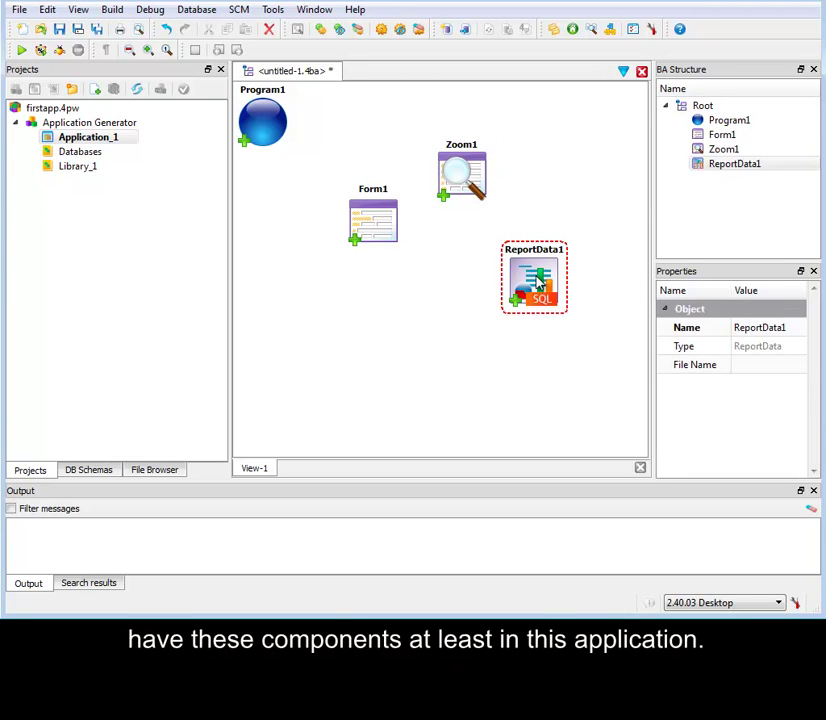
click(463, 393)
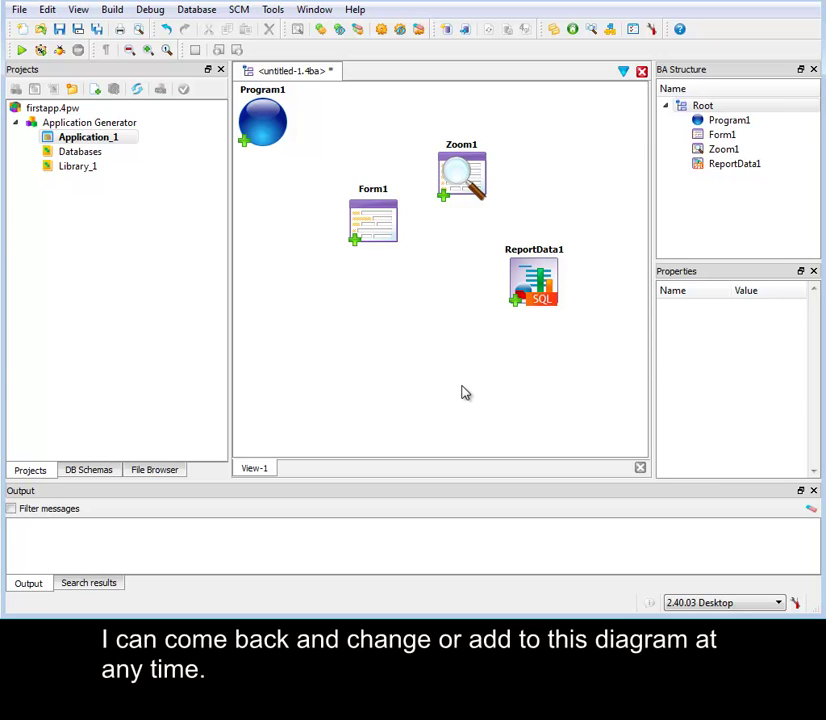
- Draw a relation from Program1 to Form1
click(274, 124)
right_click(274, 124)
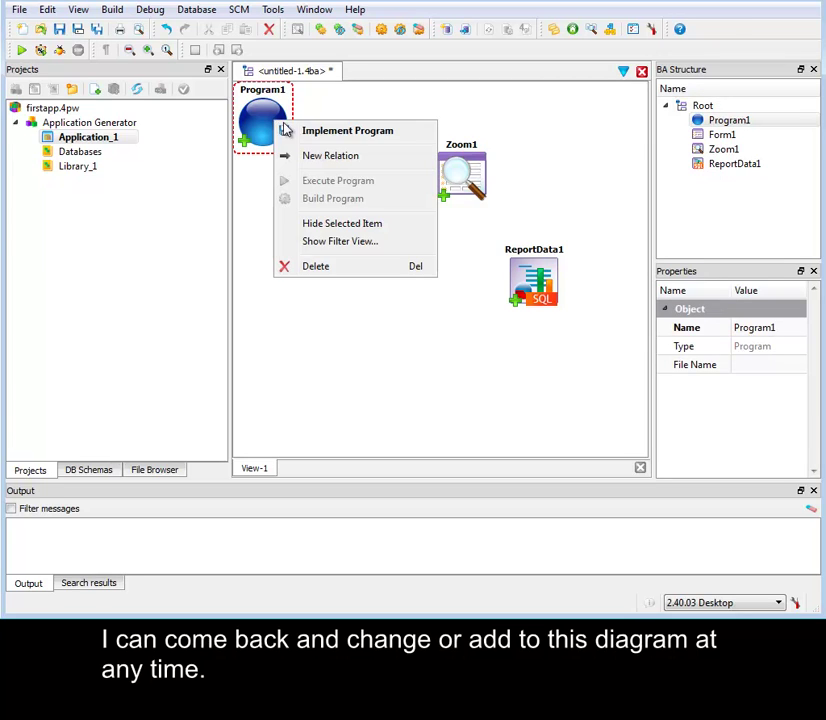
click(324, 158)
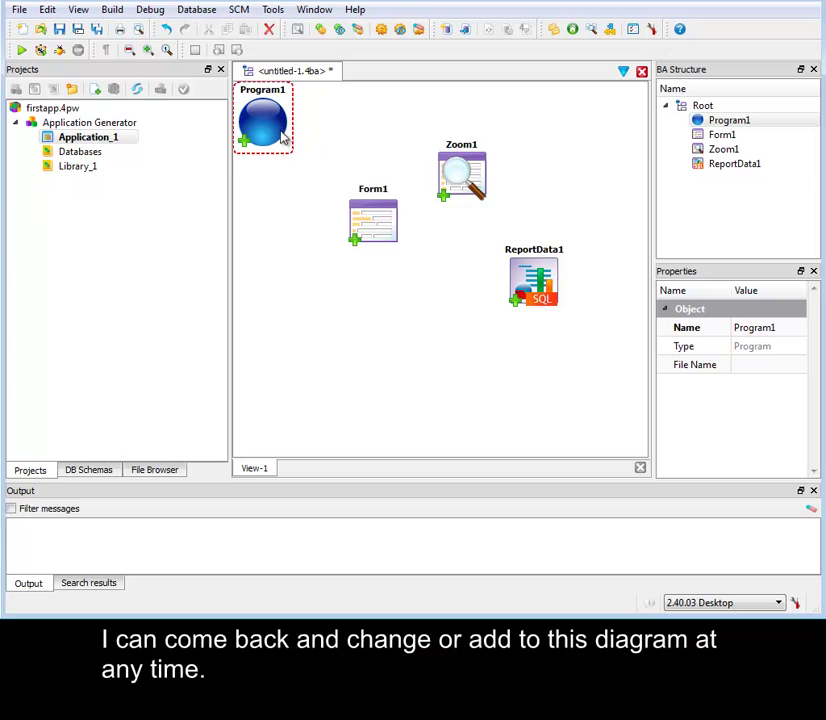
click(365, 218)
- Draw a relation from Form1 to Zoom1 and move Zoom1 further right, above ReportData1
click(384, 235)
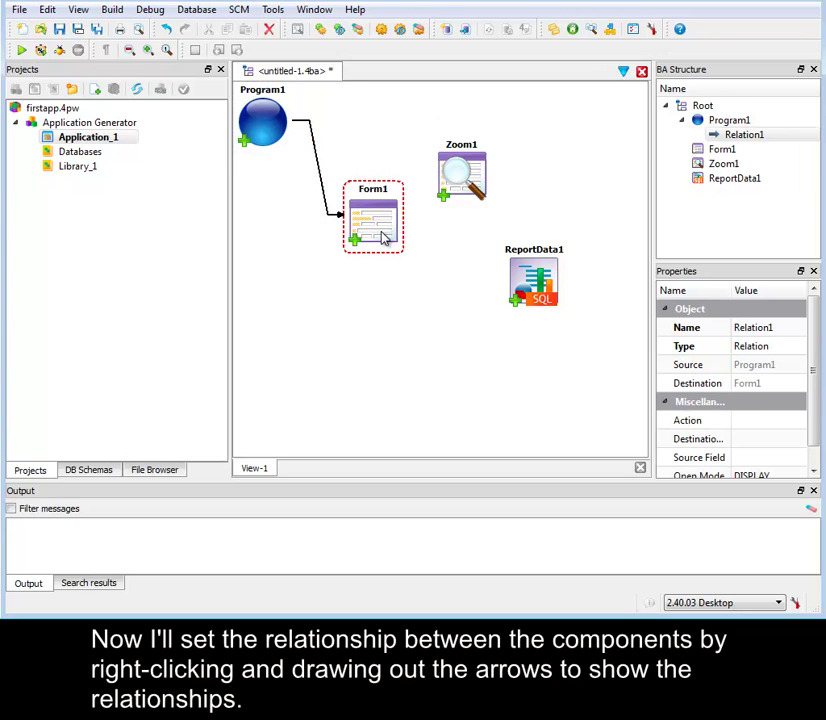
right_click(384, 235)
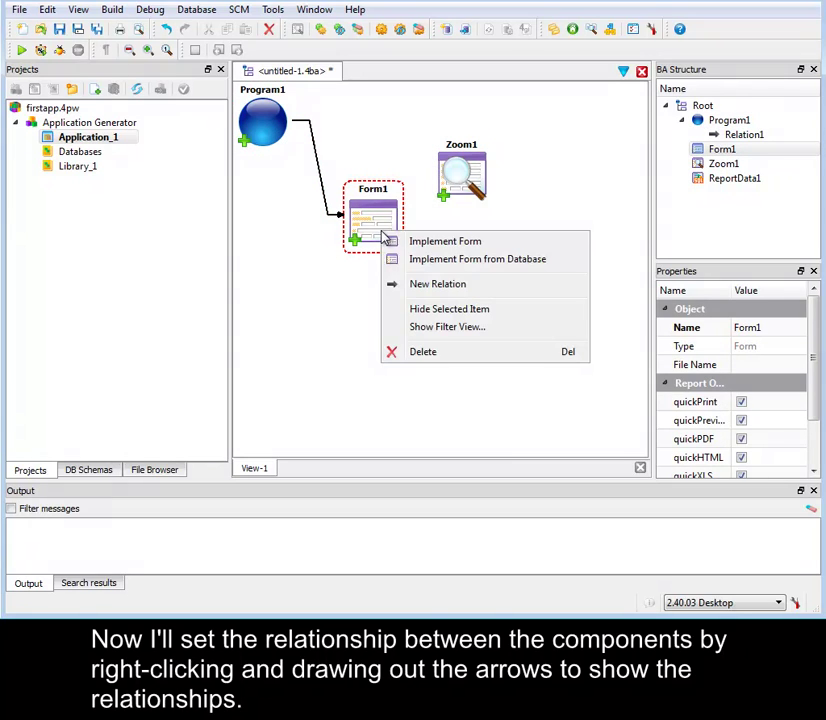
click(413, 284)
click(441, 181)
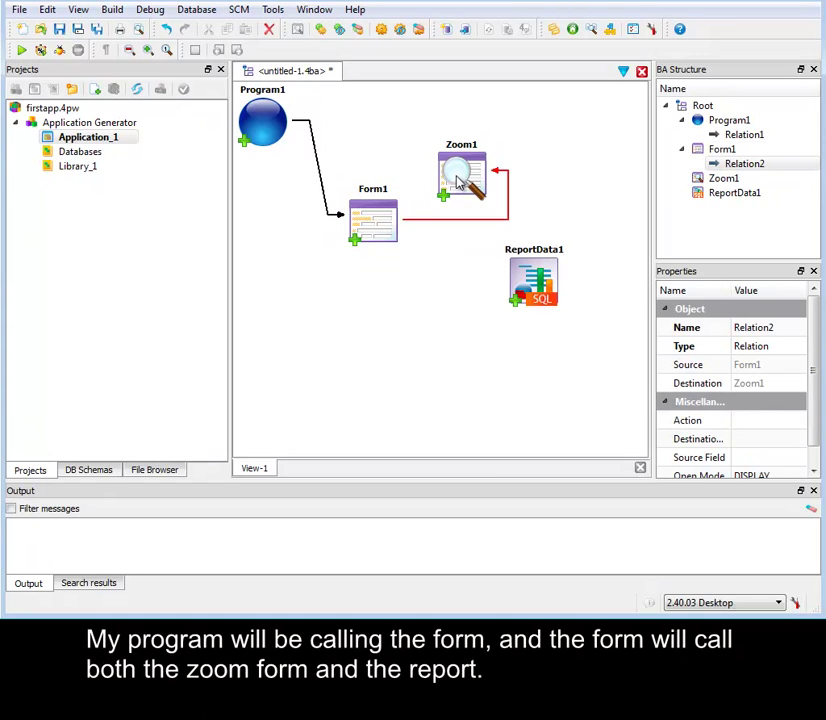
drag(452, 176, 530, 172)
- Draw a relation from Form1 to ReportData1
click(392, 238)
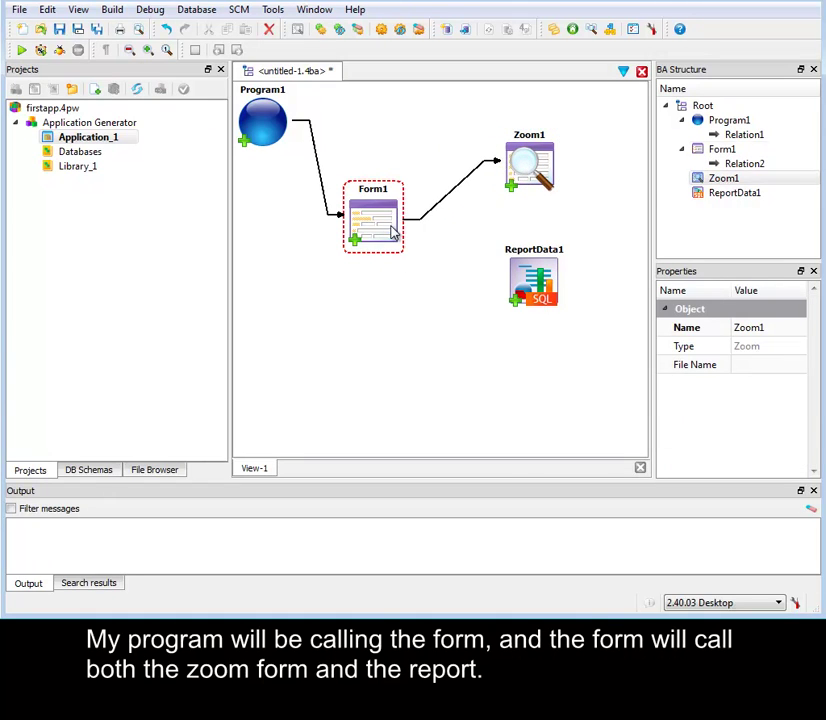
right_click(396, 236)
click(415, 286)
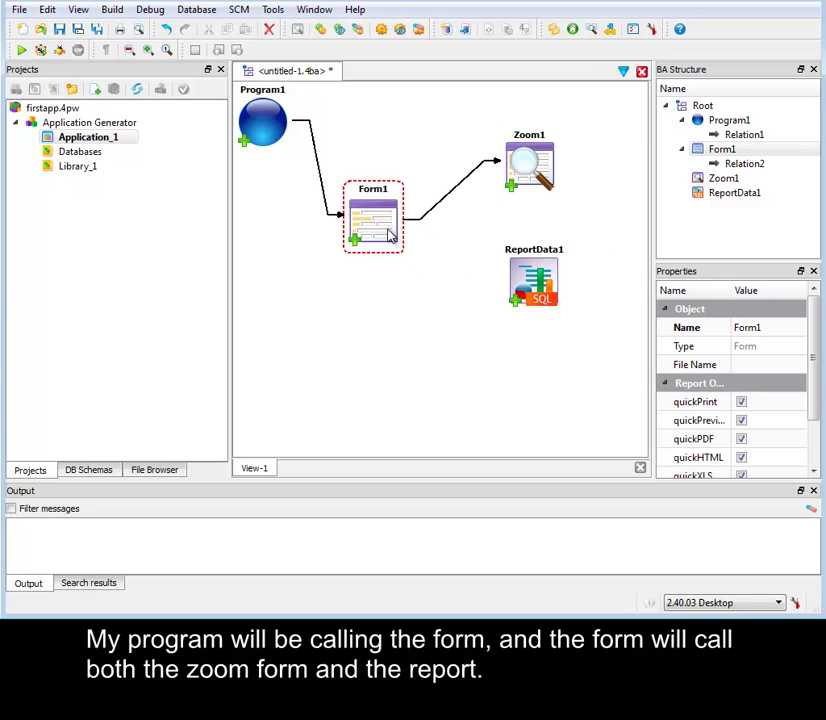
click(535, 283)
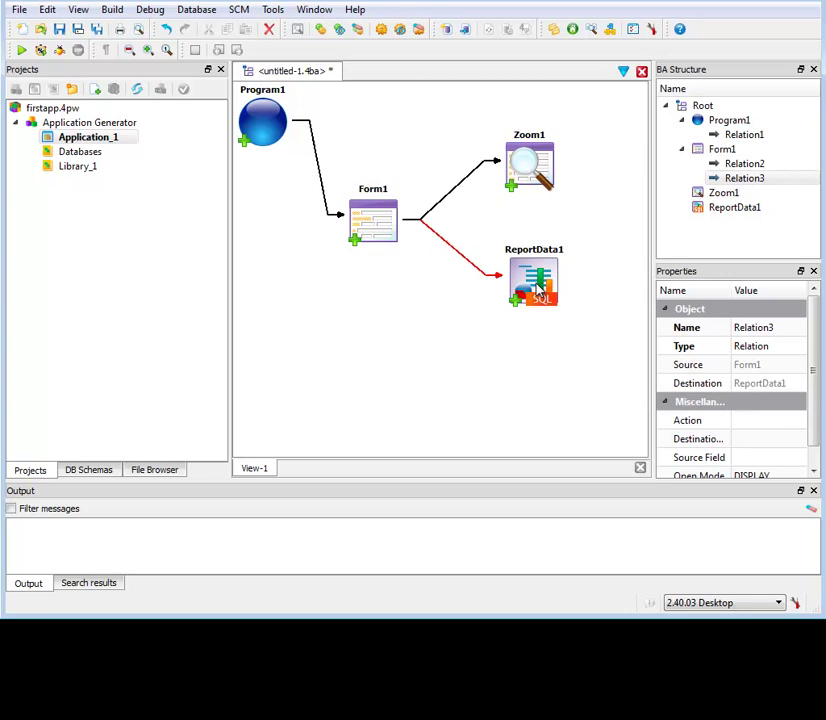
- Move ReportData1 directly below Form1 and lower Zoom1 so it lines up horizontally with Form1
drag(527, 290, 369, 367)
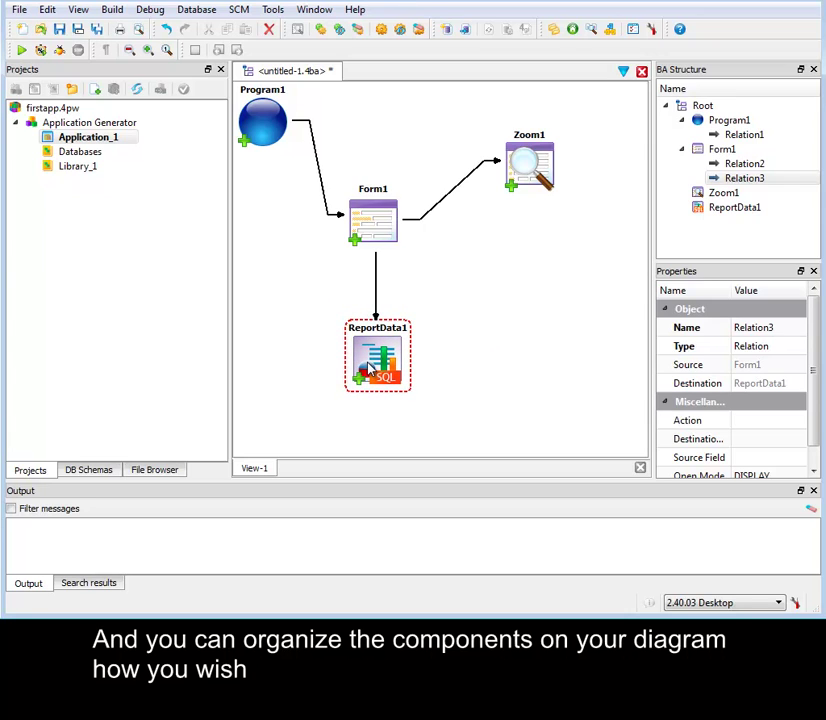
click(369, 367)
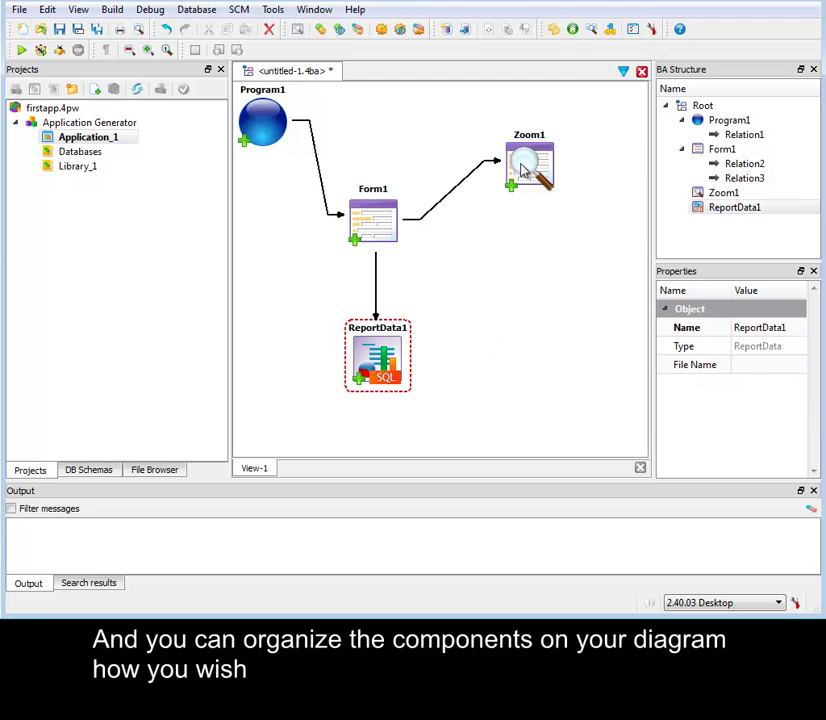
drag(525, 171, 531, 229)
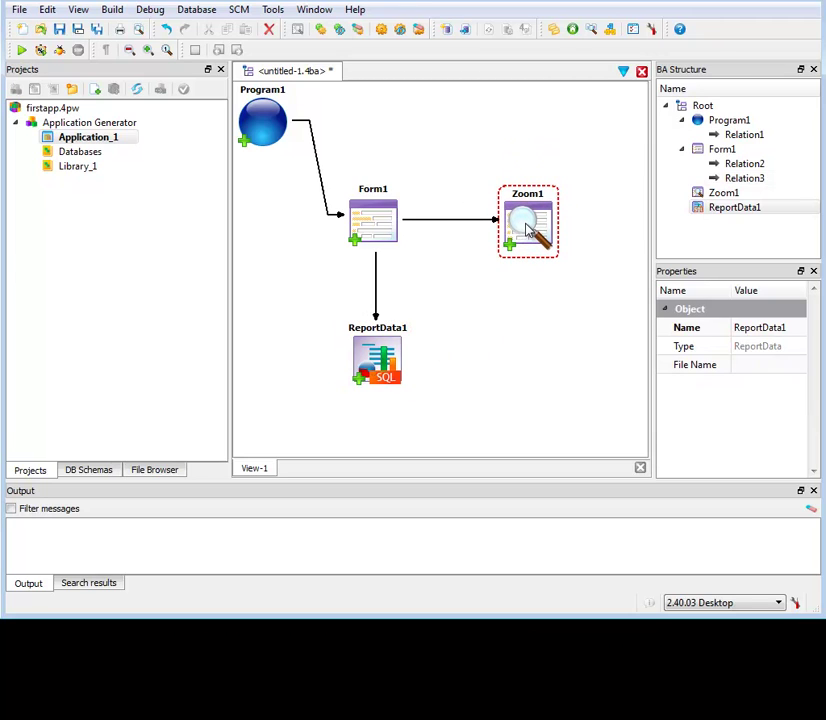
click(592, 418)
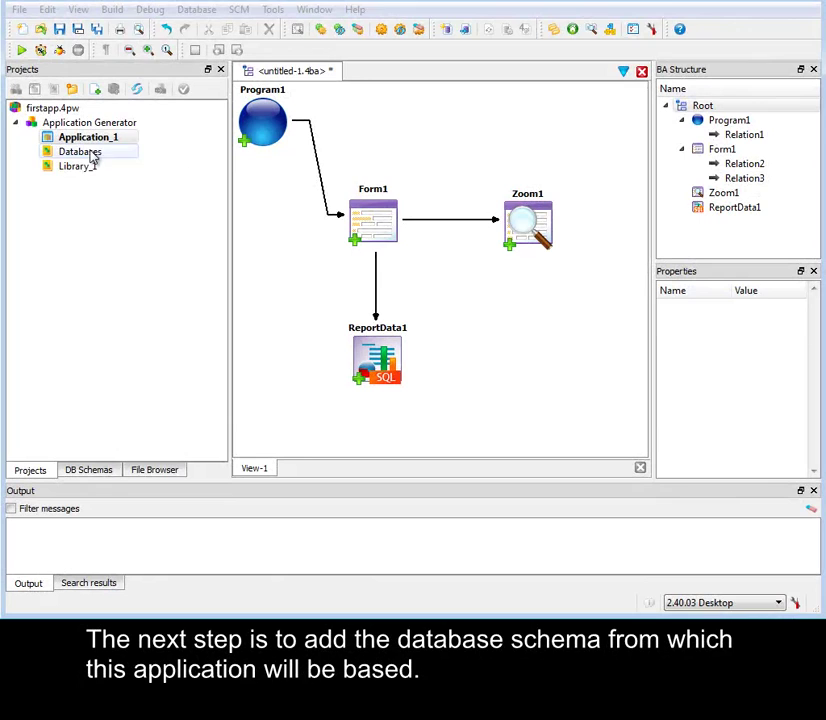
- Add the existing officestore database schema from the samples' databases/officestore folder to the project's Databases node
click(95, 156)
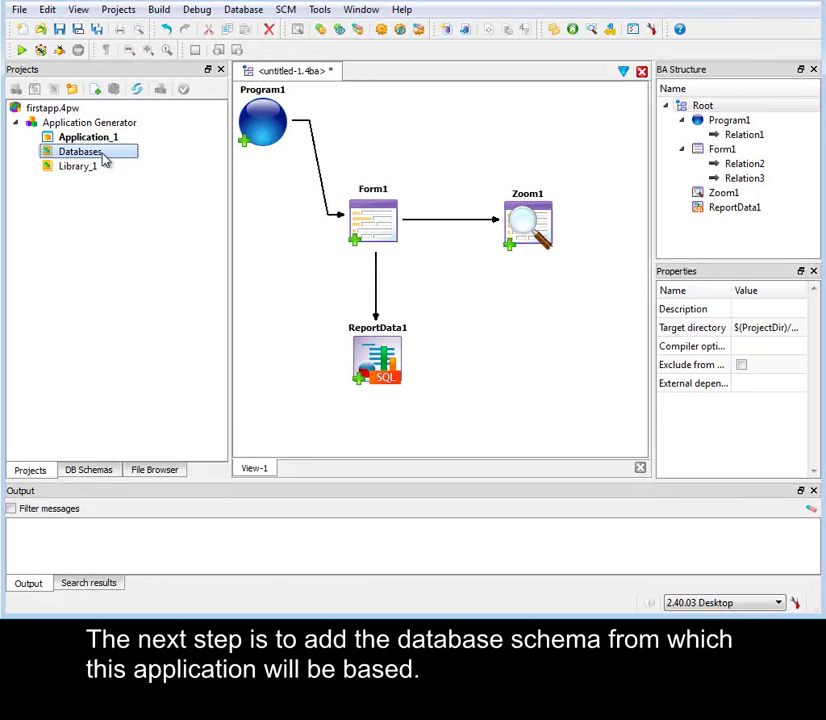
right_click(103, 157)
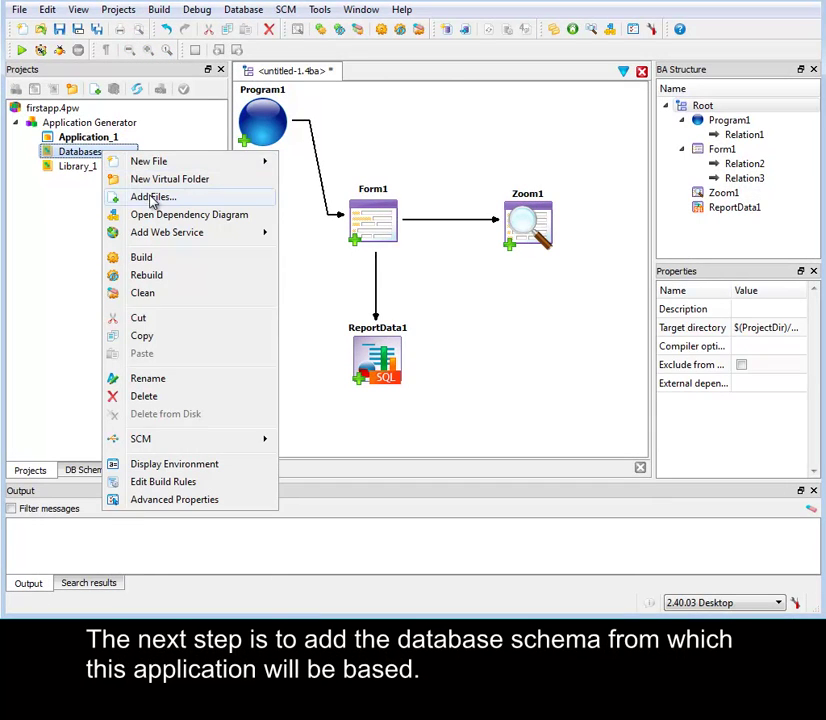
click(148, 196)
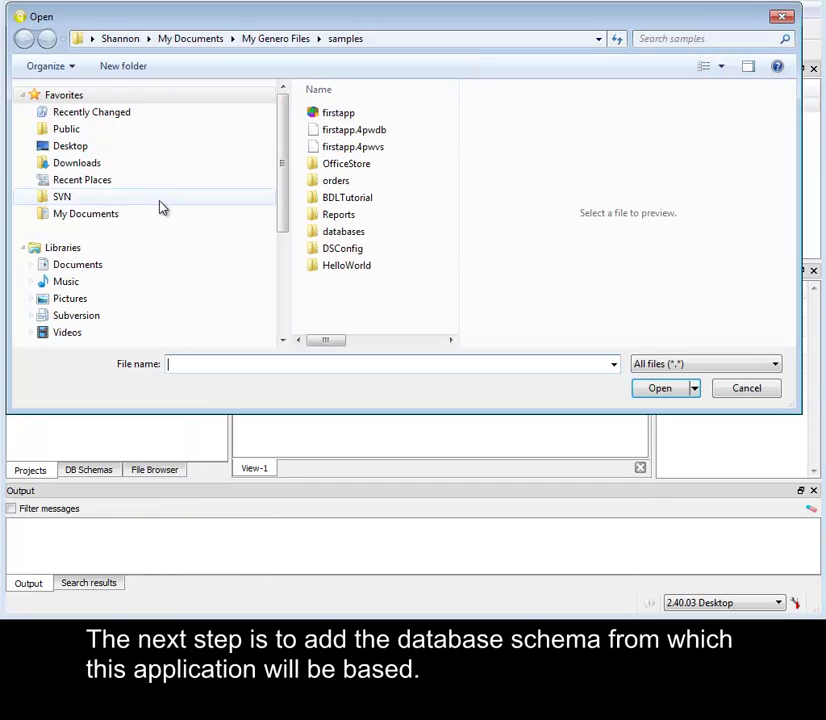
double_click(368, 237)
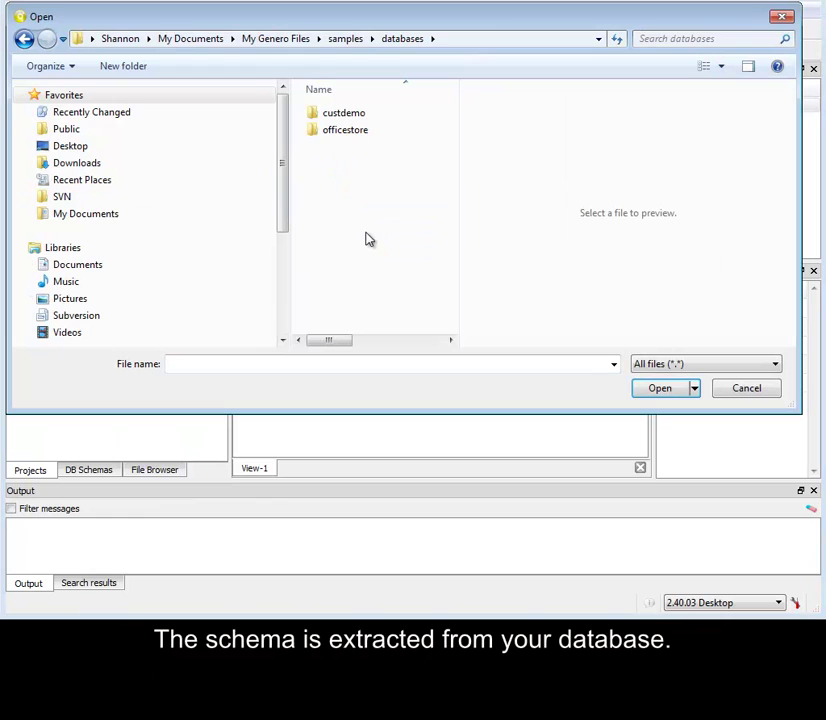
double_click(363, 133)
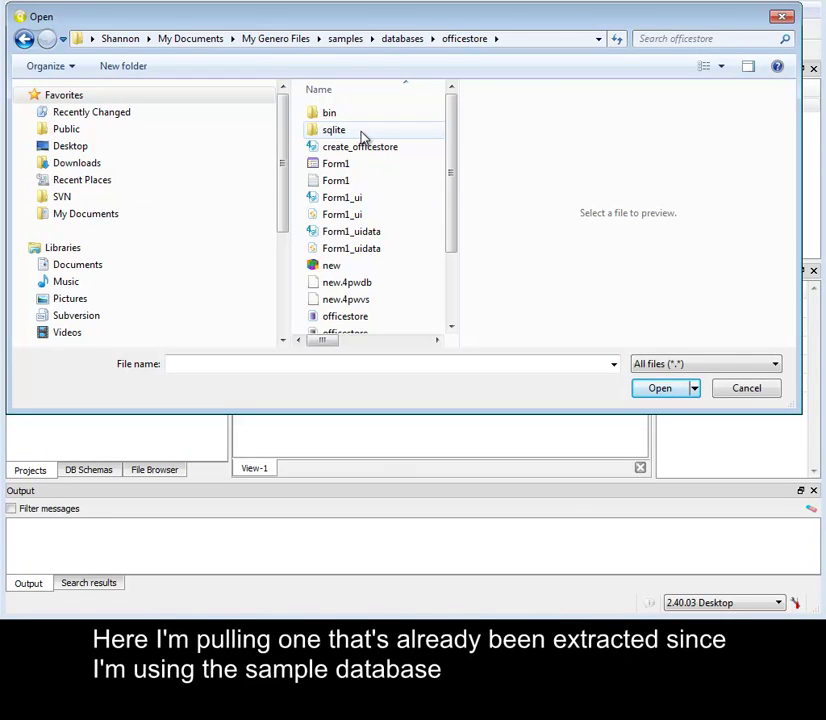
click(451, 326)
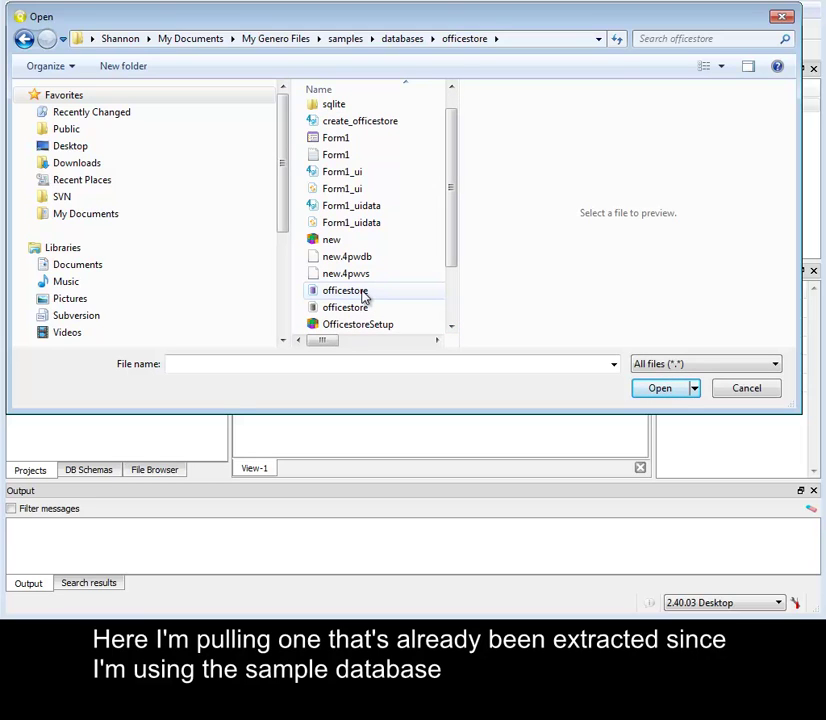
click(364, 293)
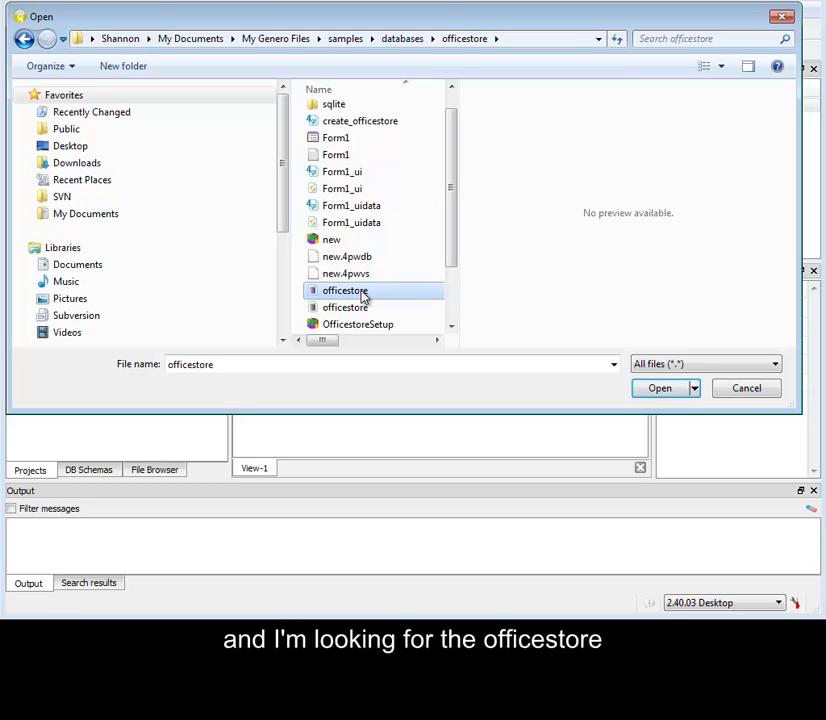
click(660, 389)
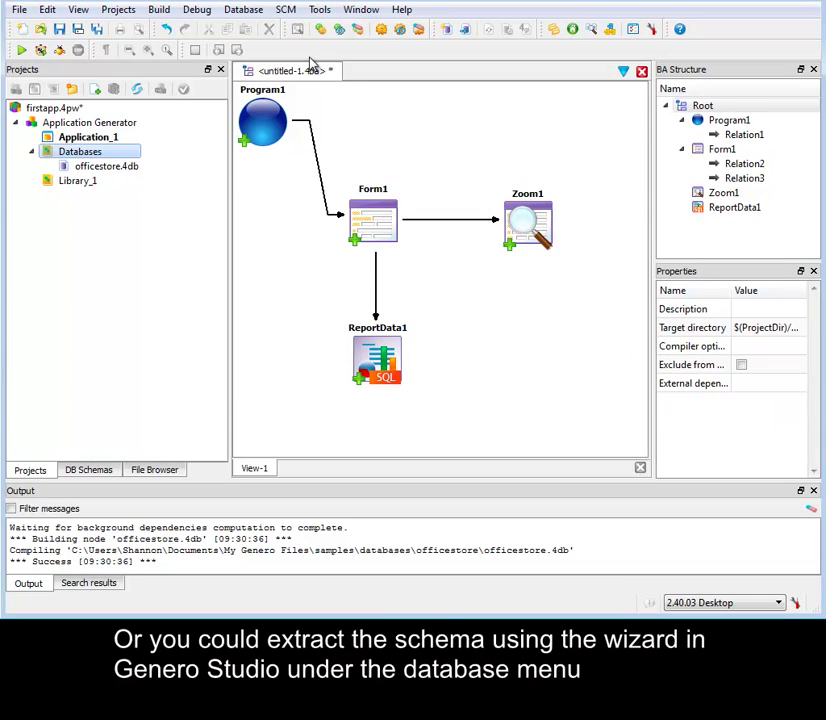
- View the meta-schema file settings of the new schema wizard and leave it without creating a schema
click(240, 10)
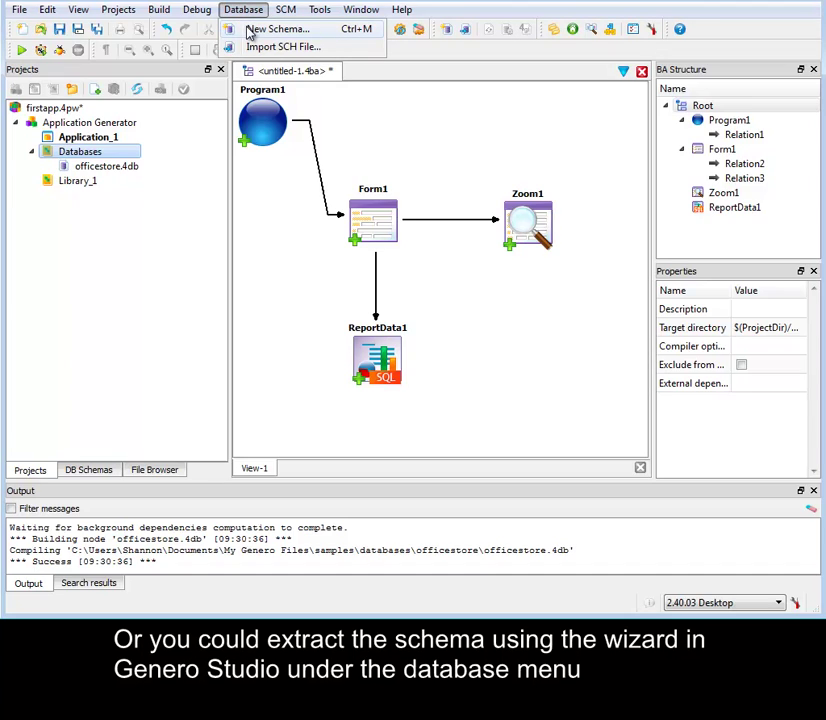
click(249, 32)
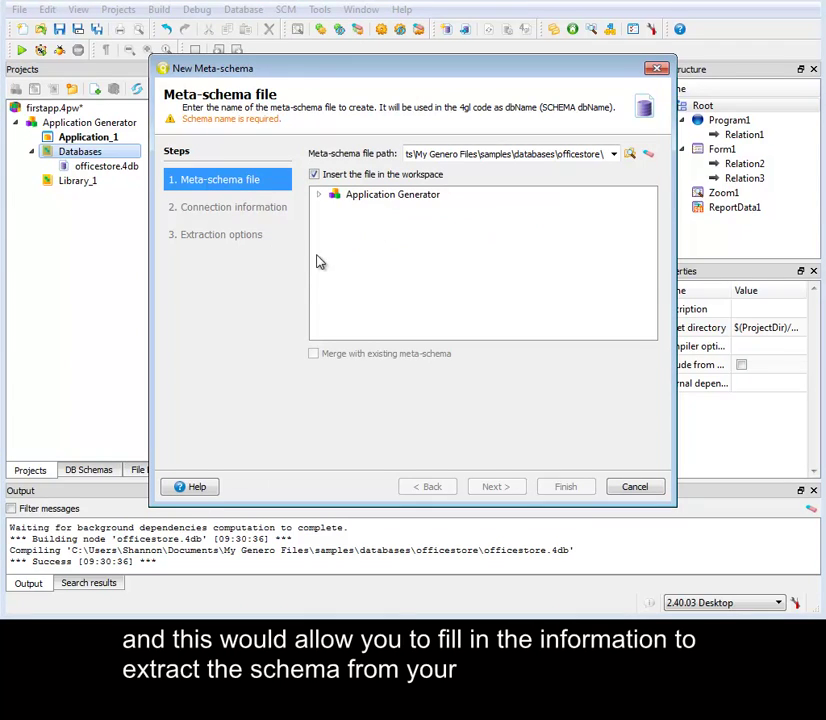
click(630, 488)
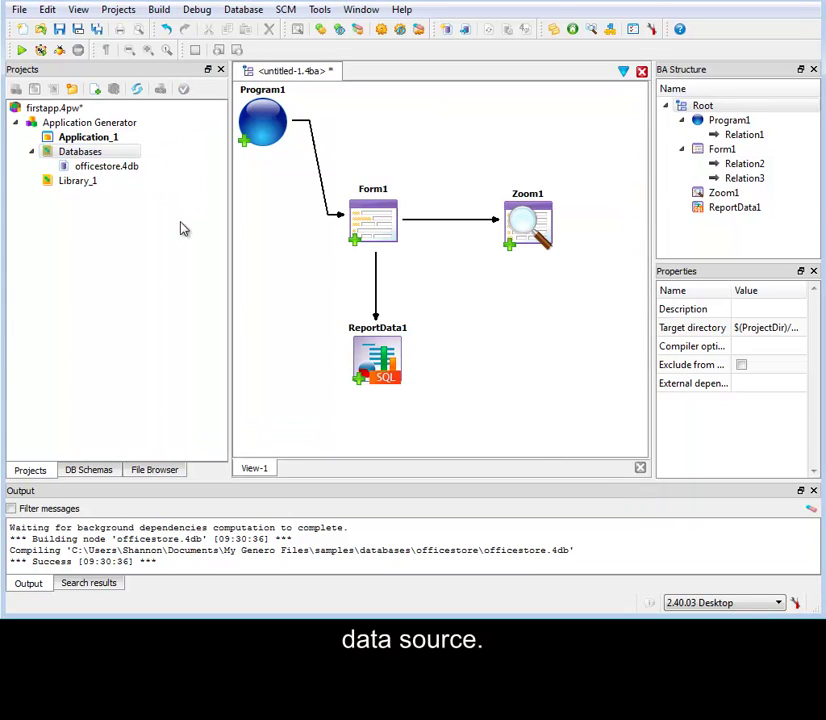
- Open the officestore.4db schema diagram and close the build output view
click(85, 166)
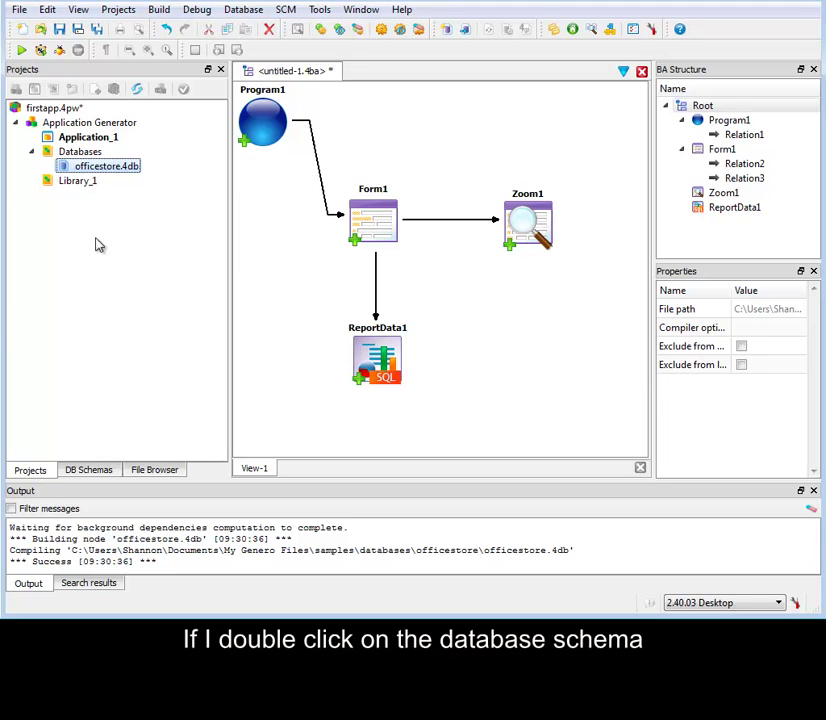
double_click(110, 169)
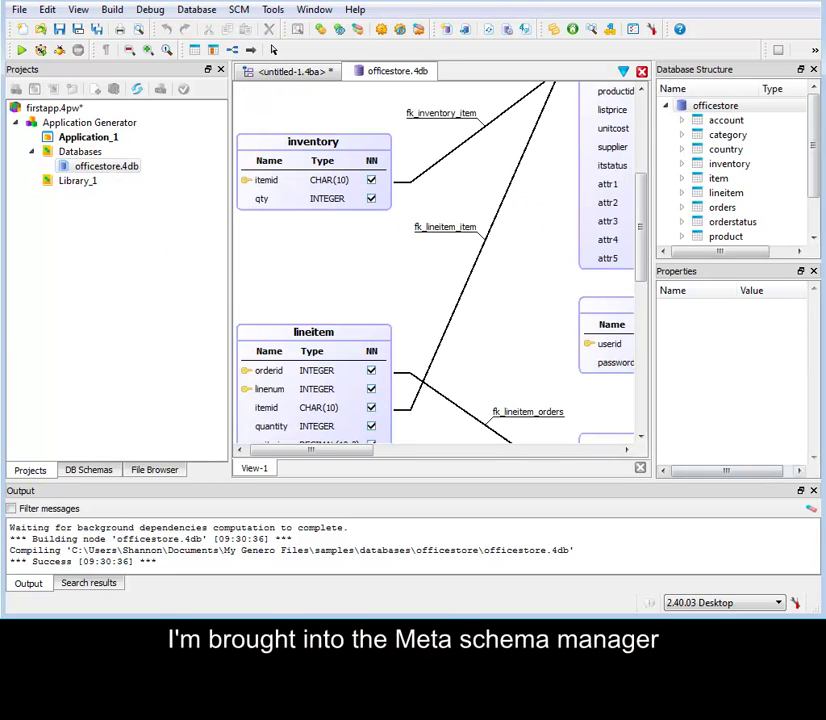
click(813, 491)
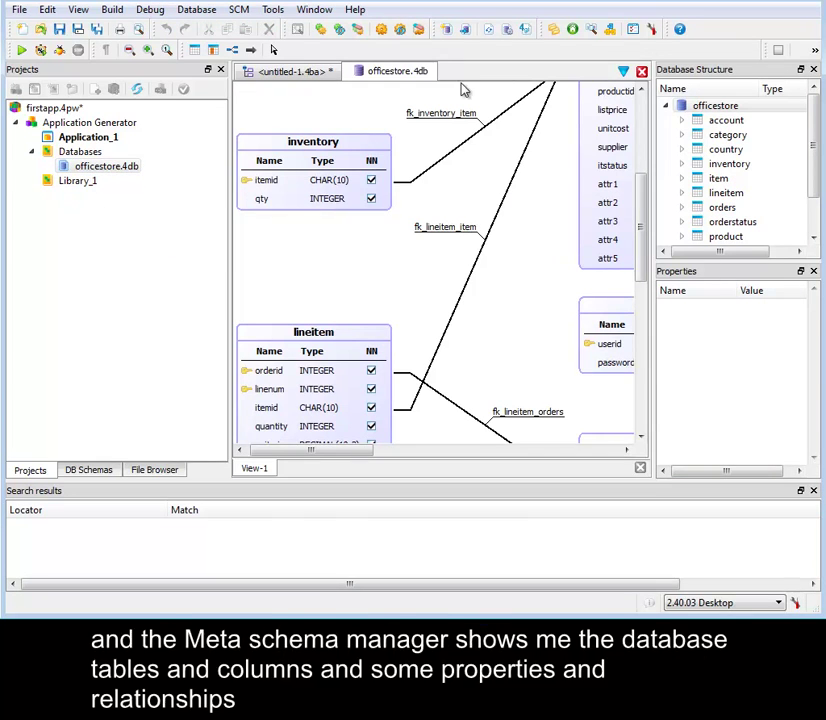
- View the account table of the schema diagram in the Document workspace and return to the Normal workspace
click(305, 9)
mouse_move(430, 100)
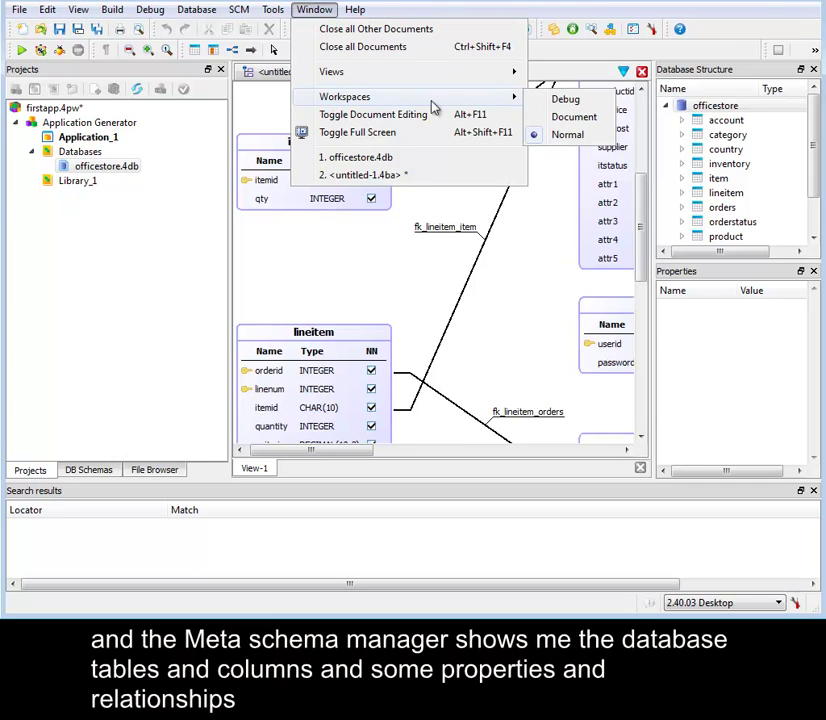
click(566, 119)
drag(795, 271, 571, 160)
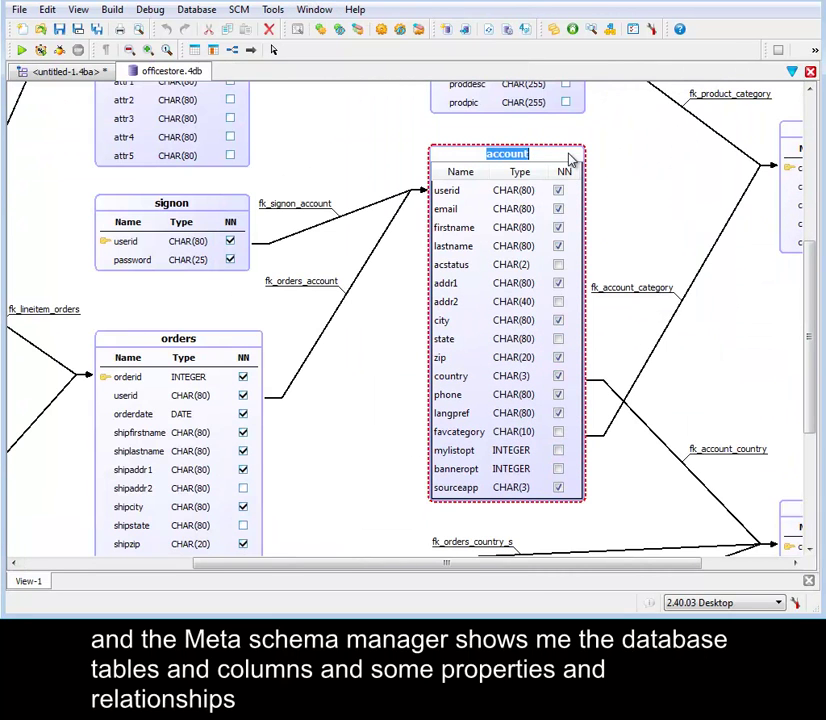
click(314, 10)
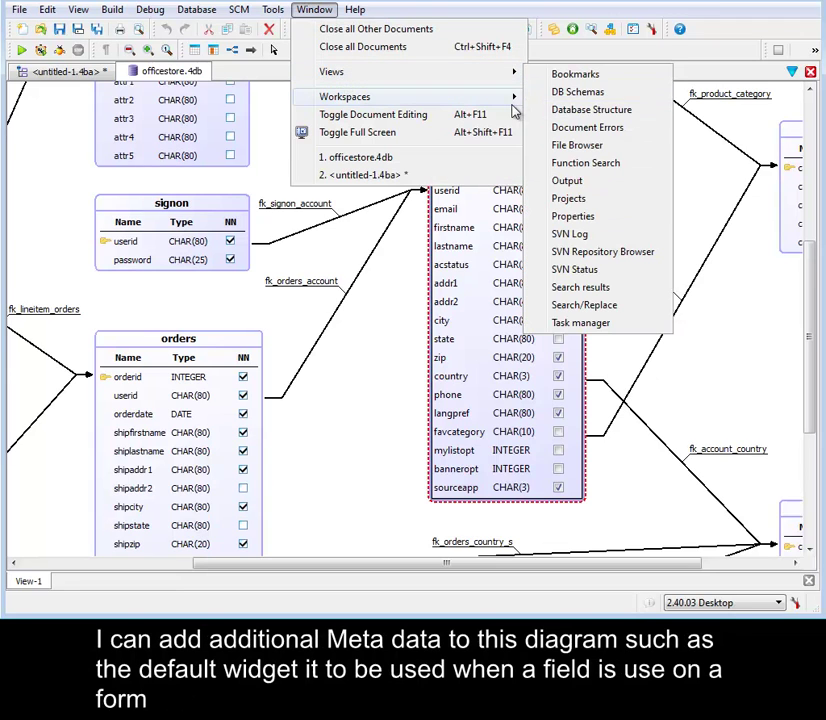
mouse_move(483, 97)
click(560, 133)
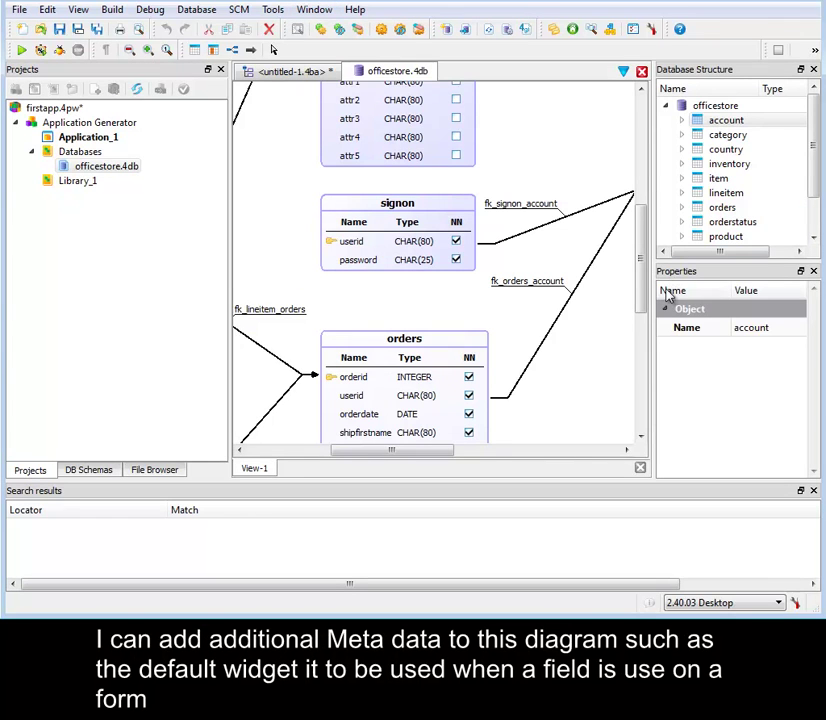
- Inspect the widget, label and default value properties of the orderid column in the orders table
drag(745, 280, 656, 232)
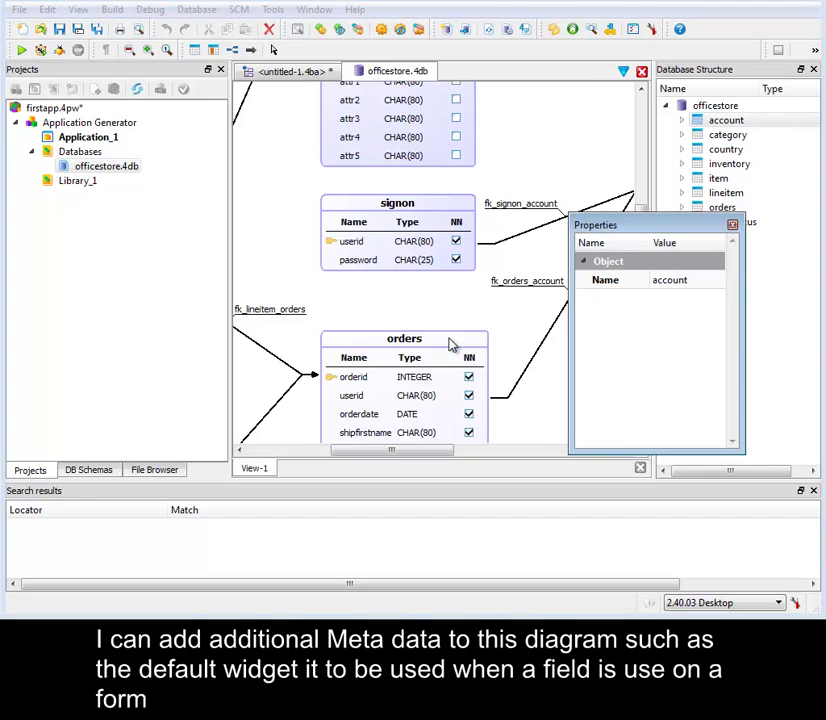
click(452, 347)
click(463, 383)
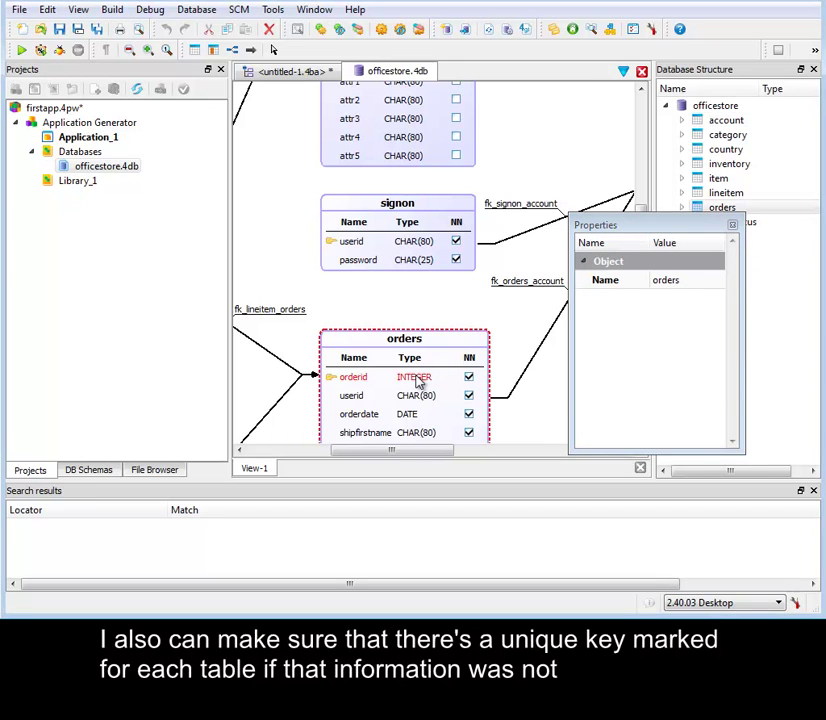
click(672, 430)
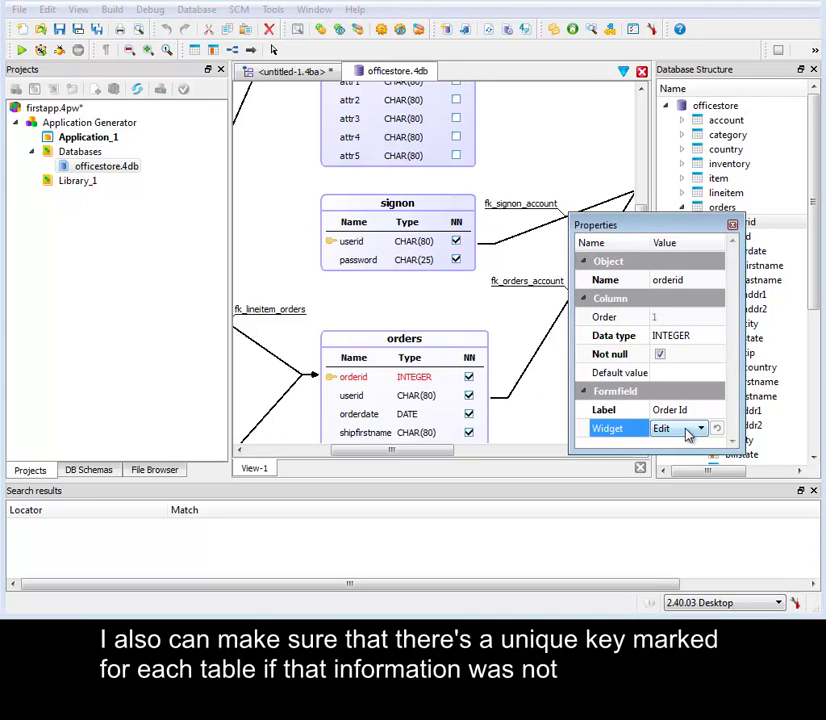
click(688, 432)
click(688, 432)
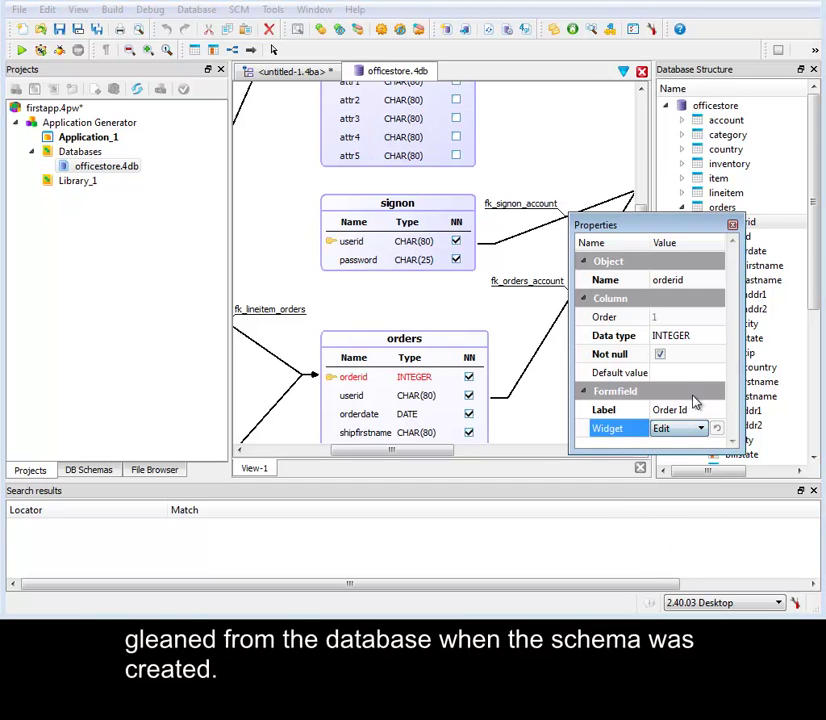
click(697, 409)
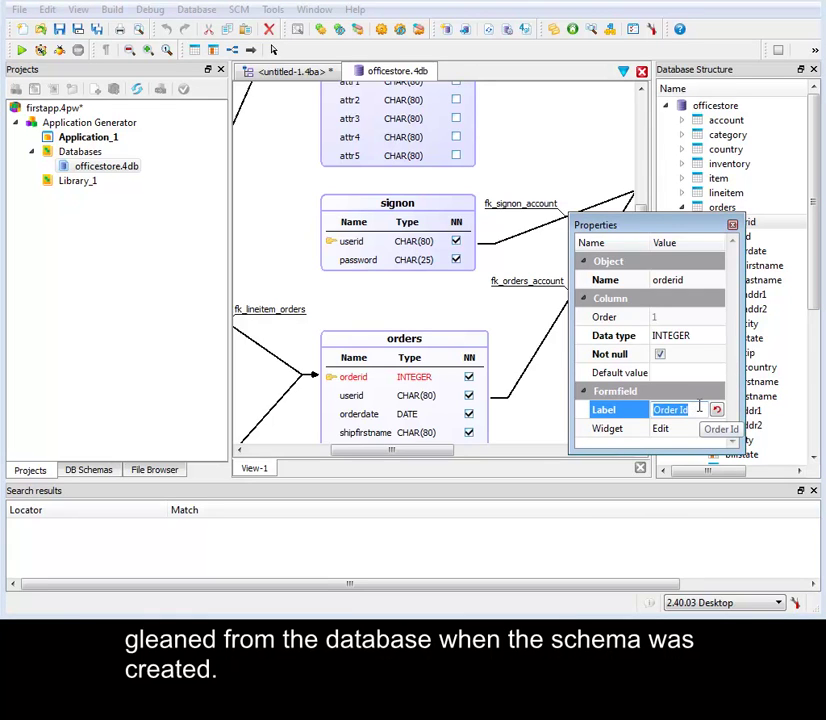
click(689, 372)
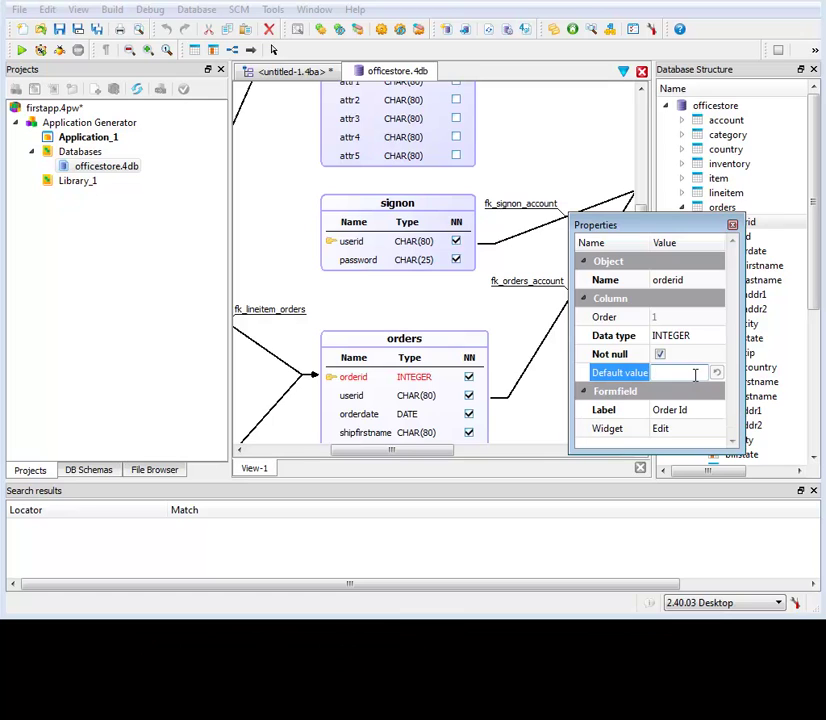
click(551, 289)
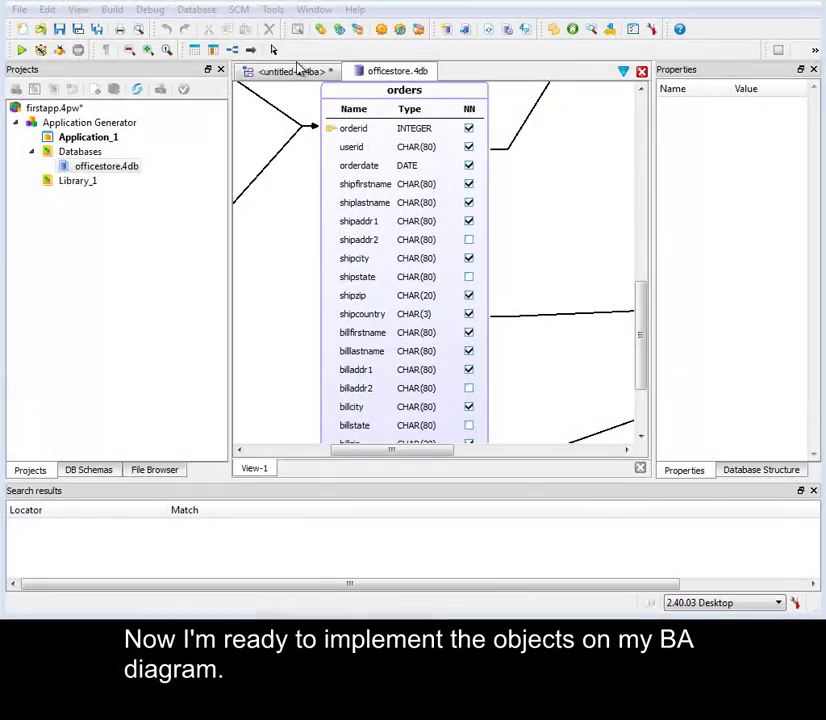
- Save the business application diagram as firstapp.4ba and insert it under the Application_1 node
click(288, 74)
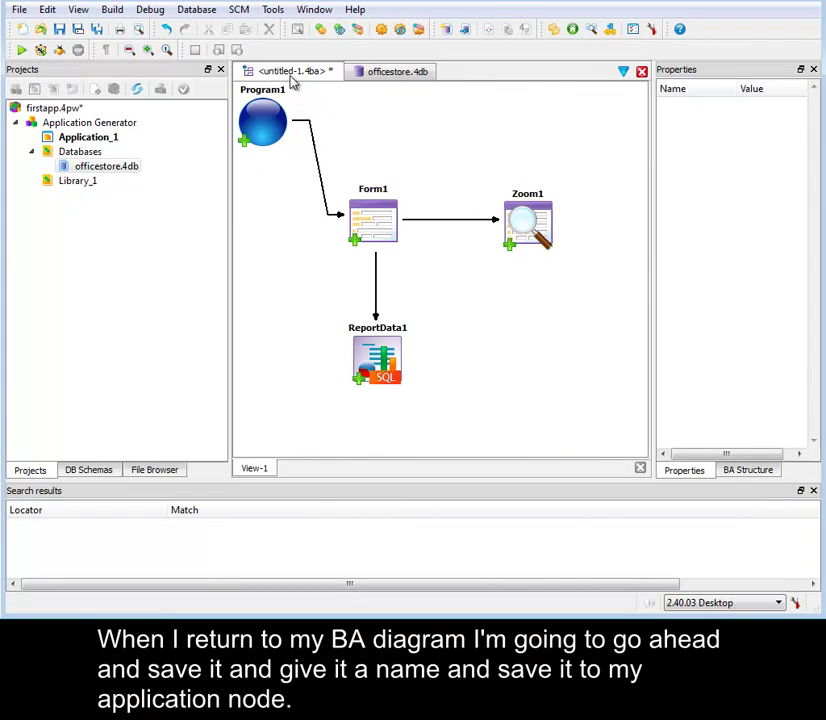
click(78, 29)
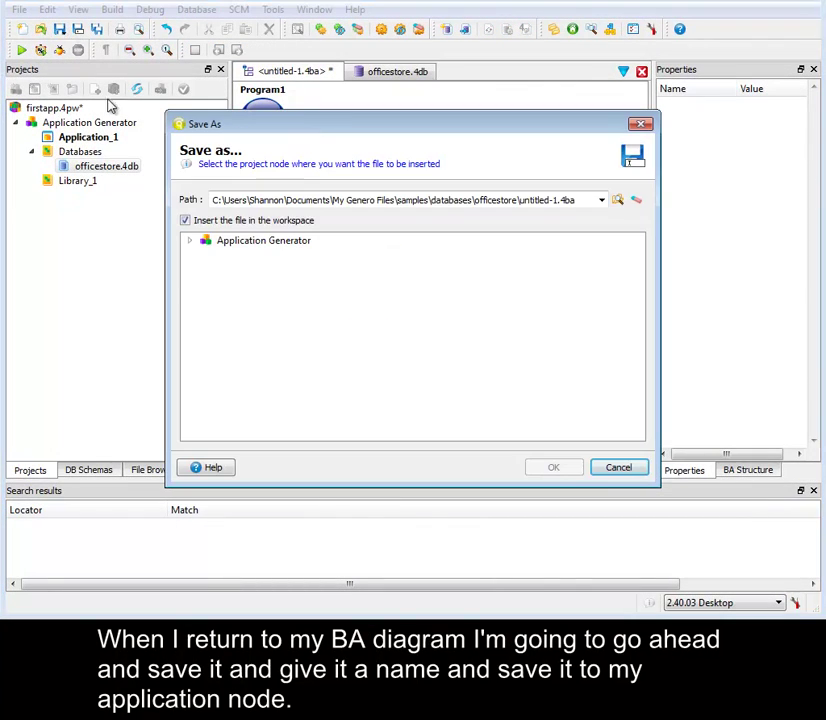
click(190, 241)
click(275, 258)
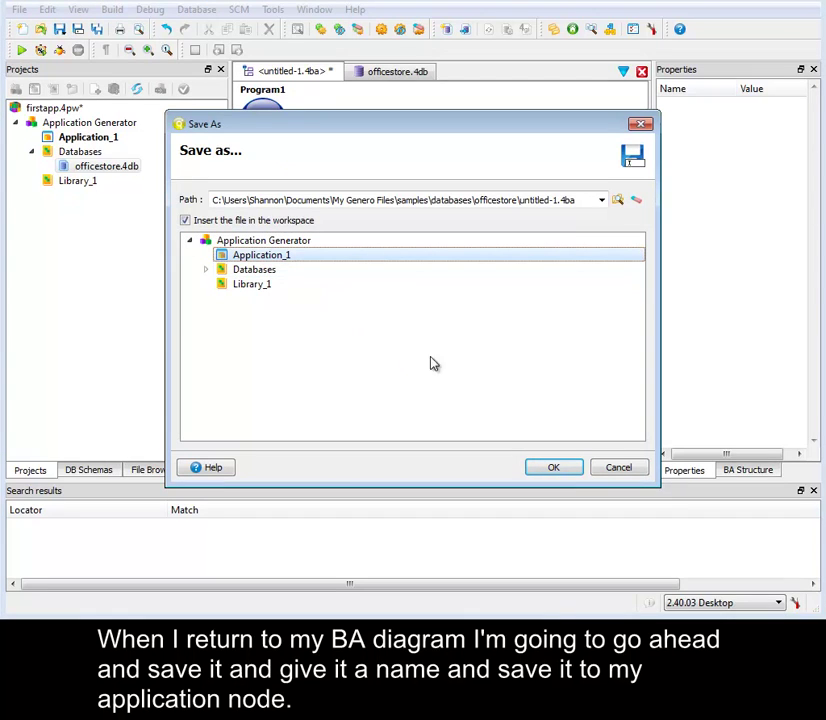
drag(518, 200, 591, 200)
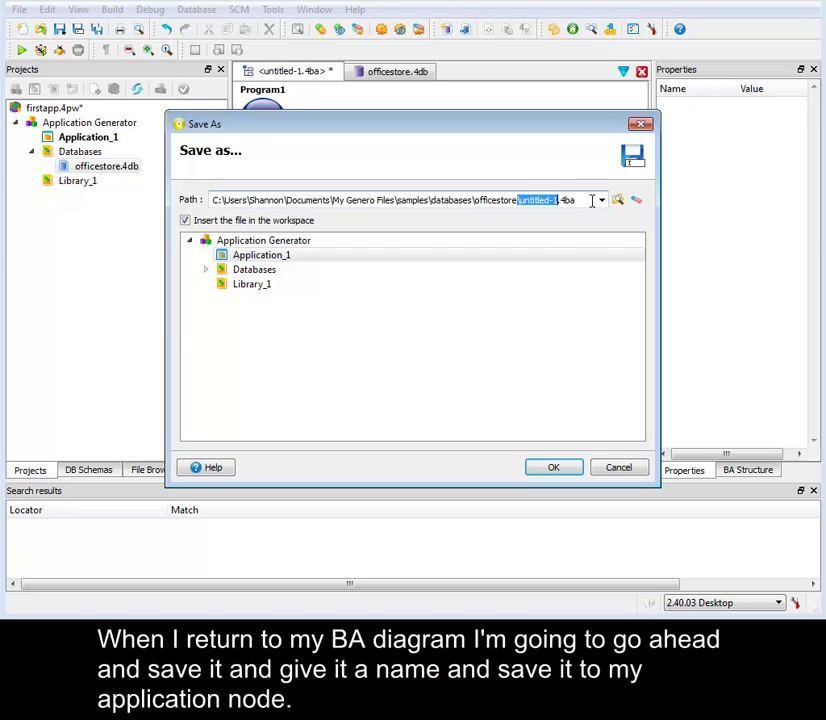
key(BackSpace)
text(firstapp)
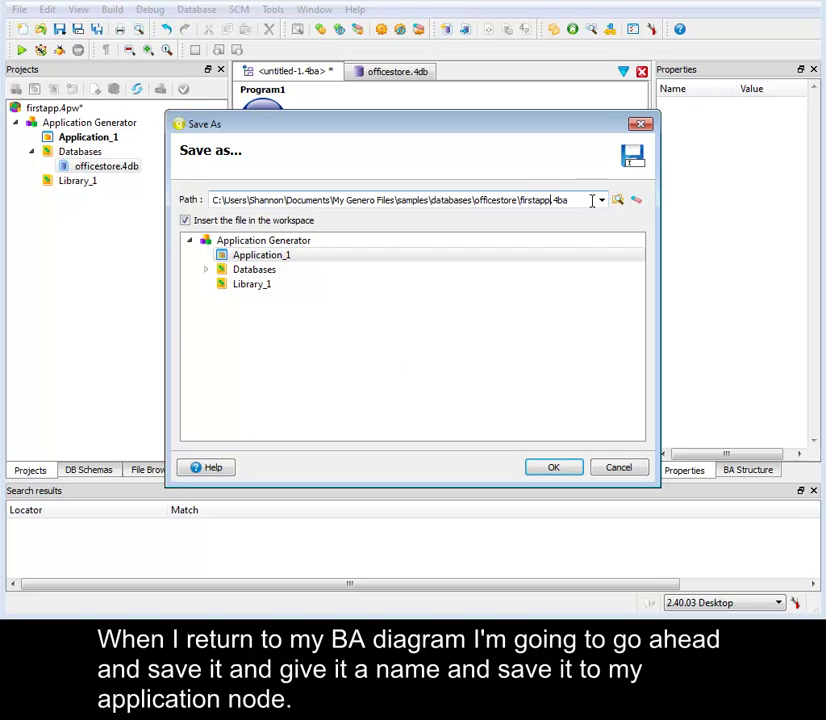
click(556, 470)
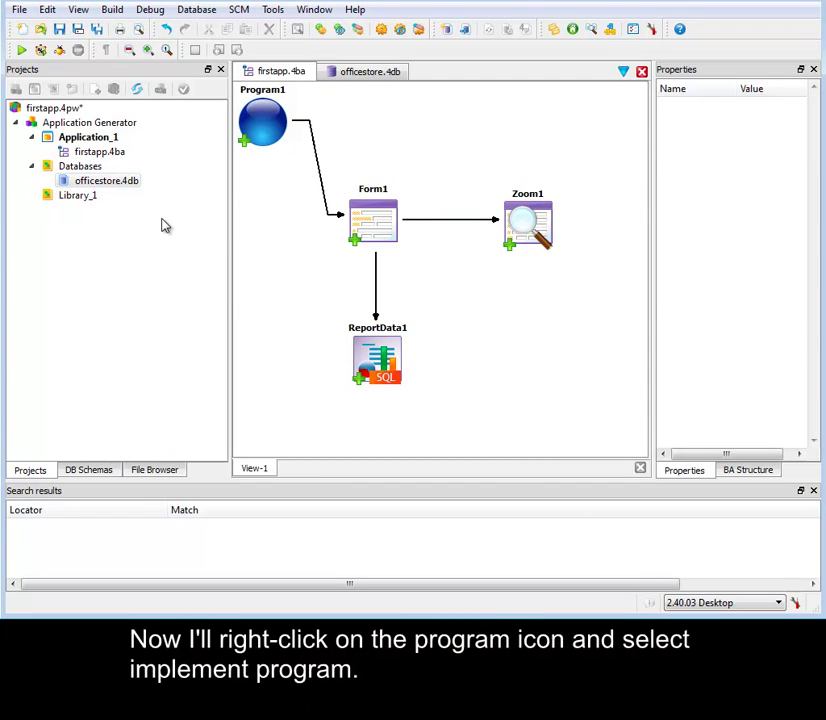
- Implement the Program1 object of the diagram and save Program1.4prg under the Application_1 node
click(257, 141)
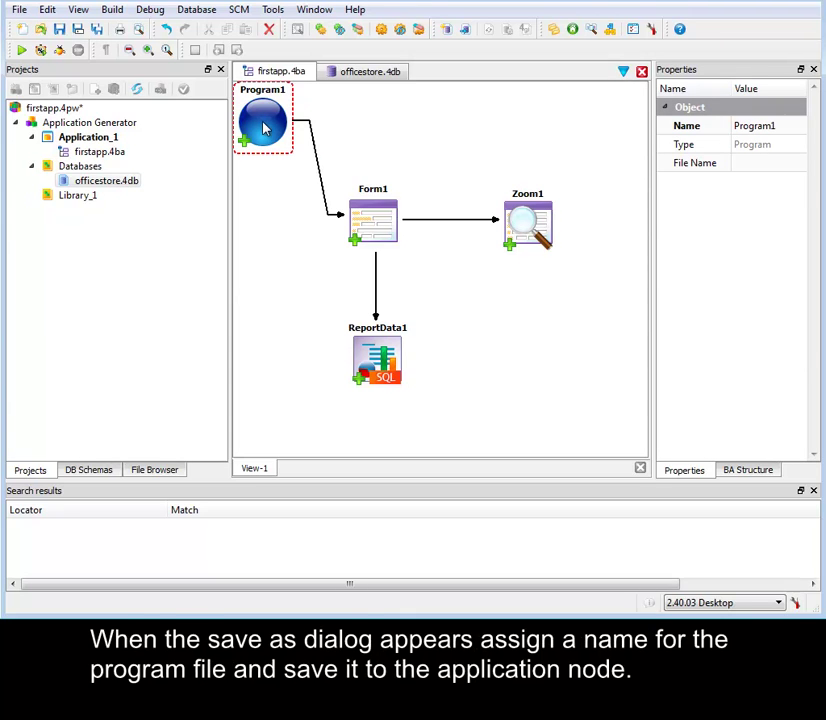
right_click(265, 128)
click(274, 134)
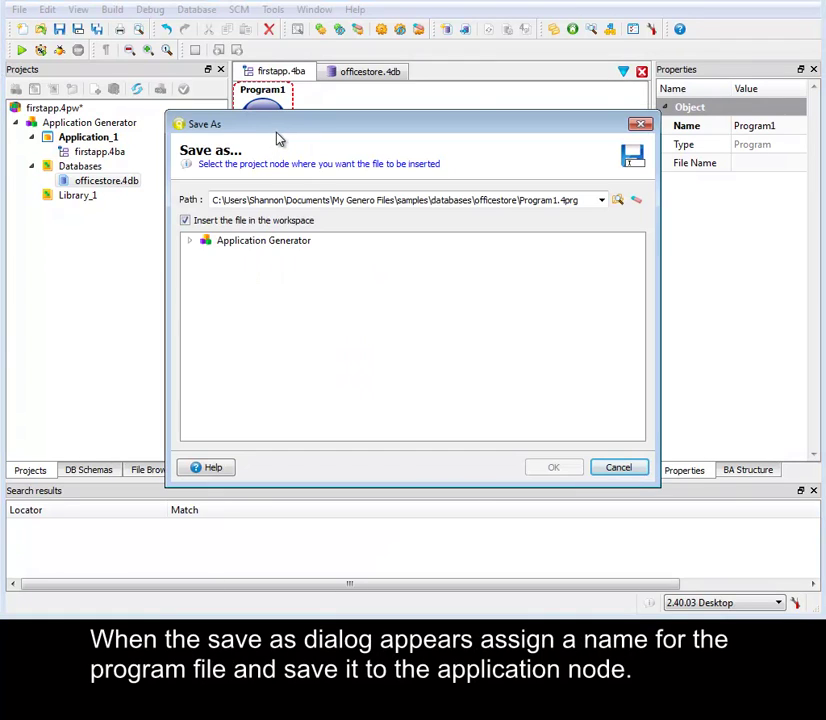
click(190, 241)
click(209, 257)
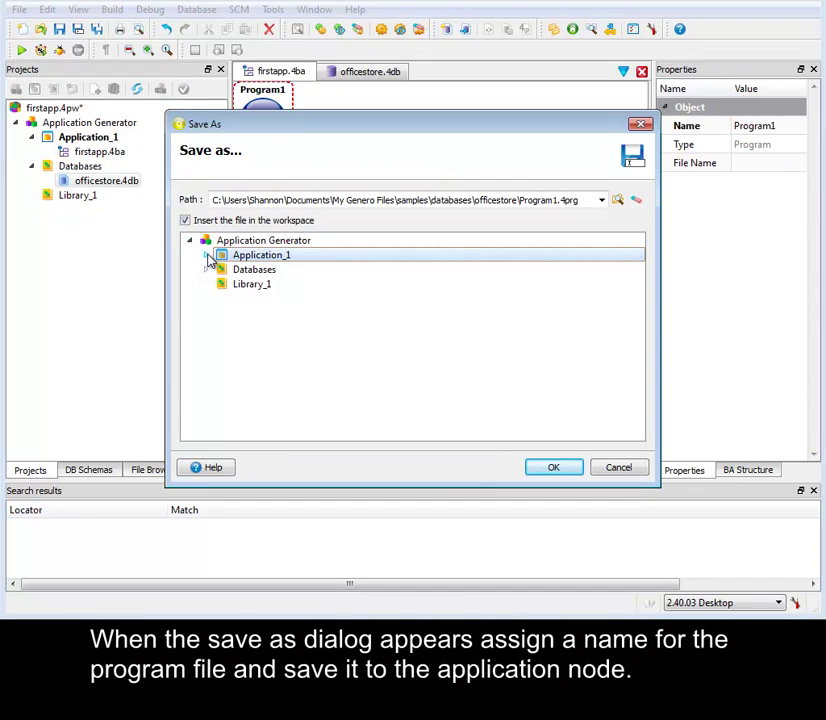
click(564, 470)
click(383, 356)
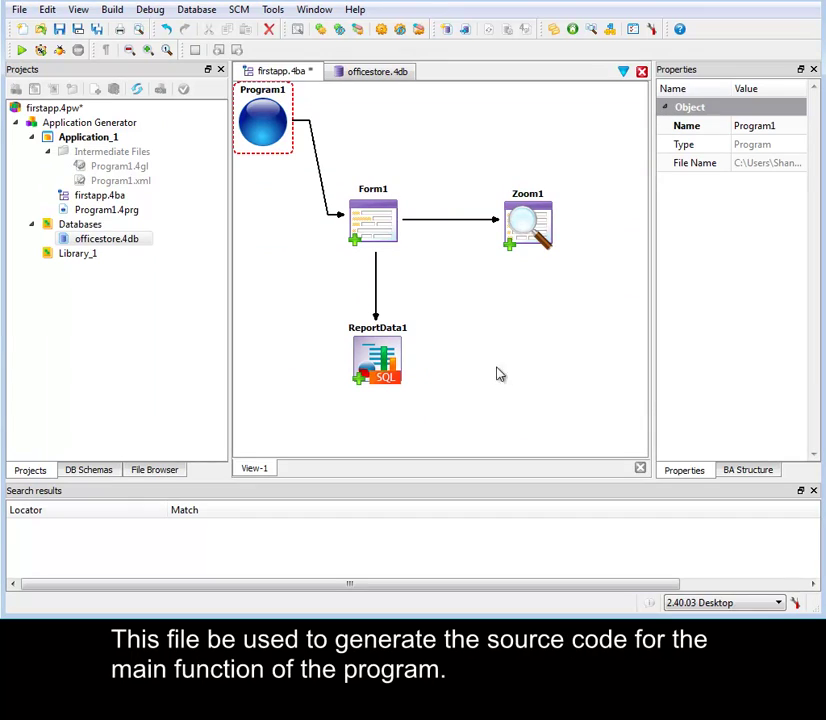
- Implement Form1 from the officestore database using the account table's columns from userid through phone in a Grid container
right_click(385, 236)
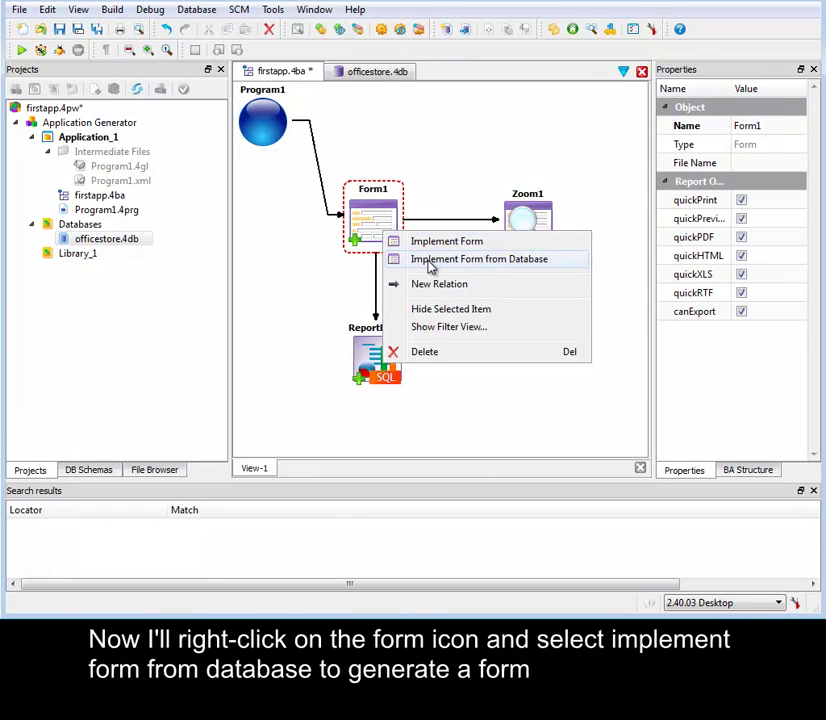
click(430, 262)
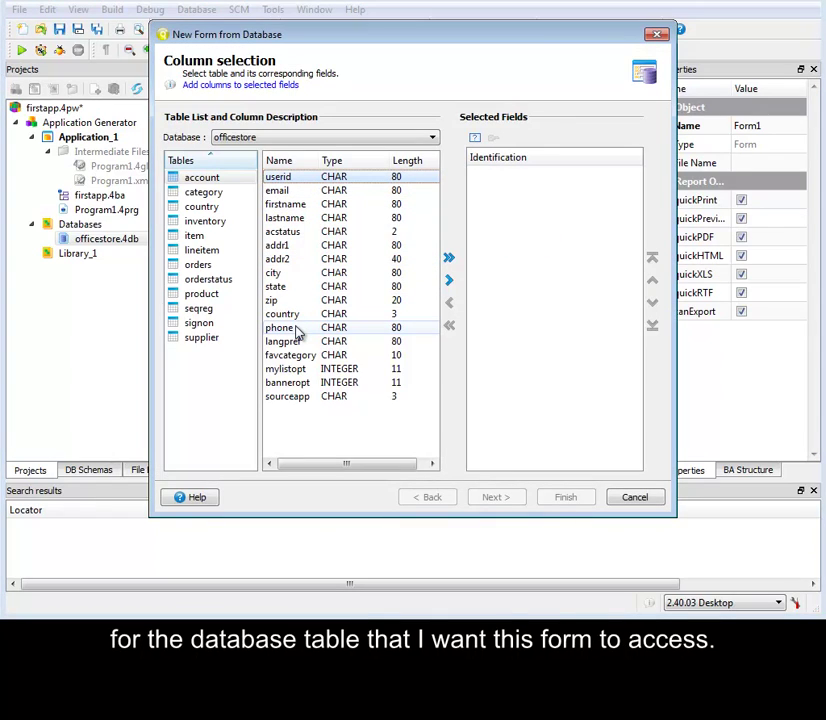
shift+click(296, 333)
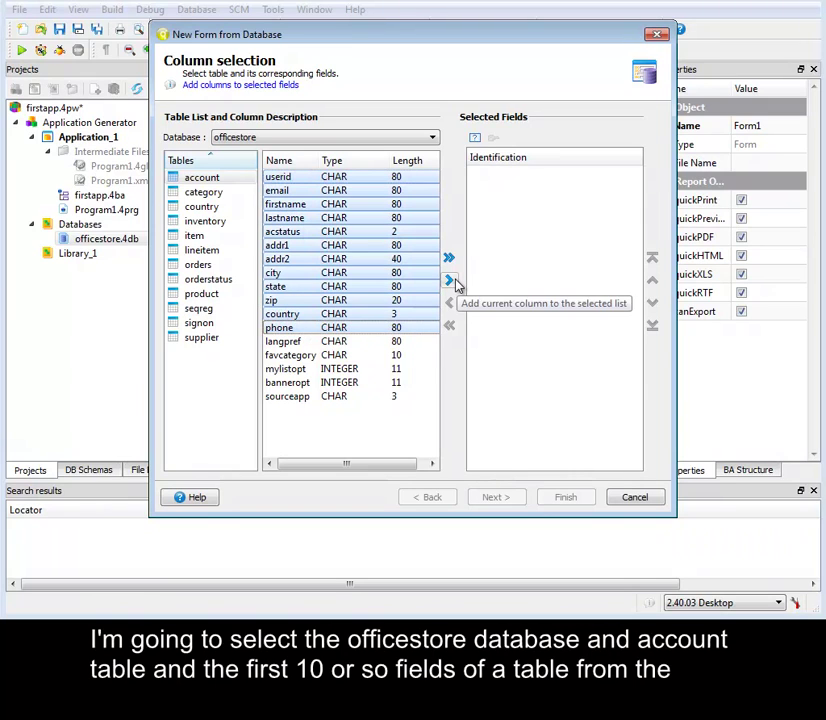
click(453, 282)
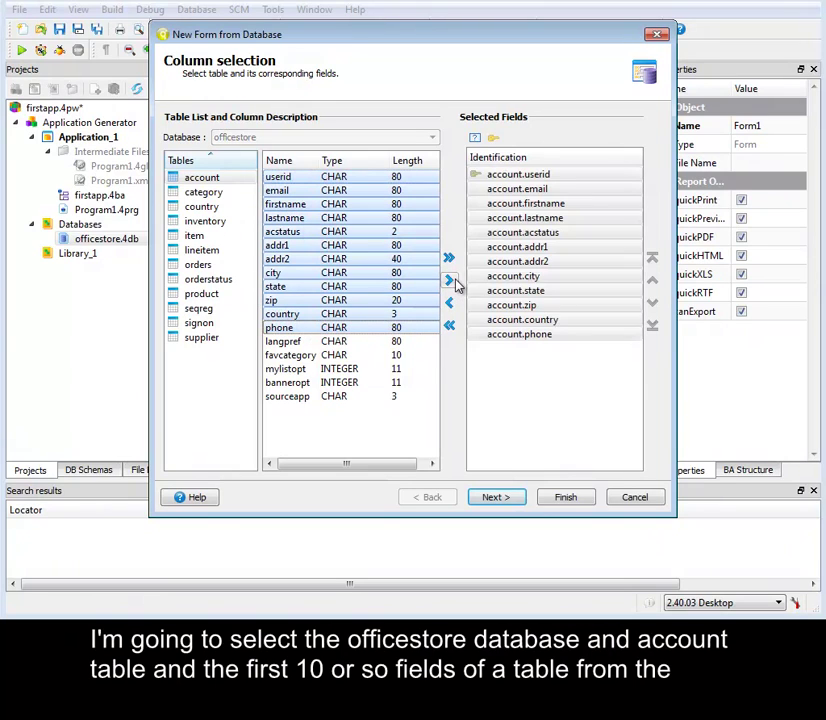
click(574, 178)
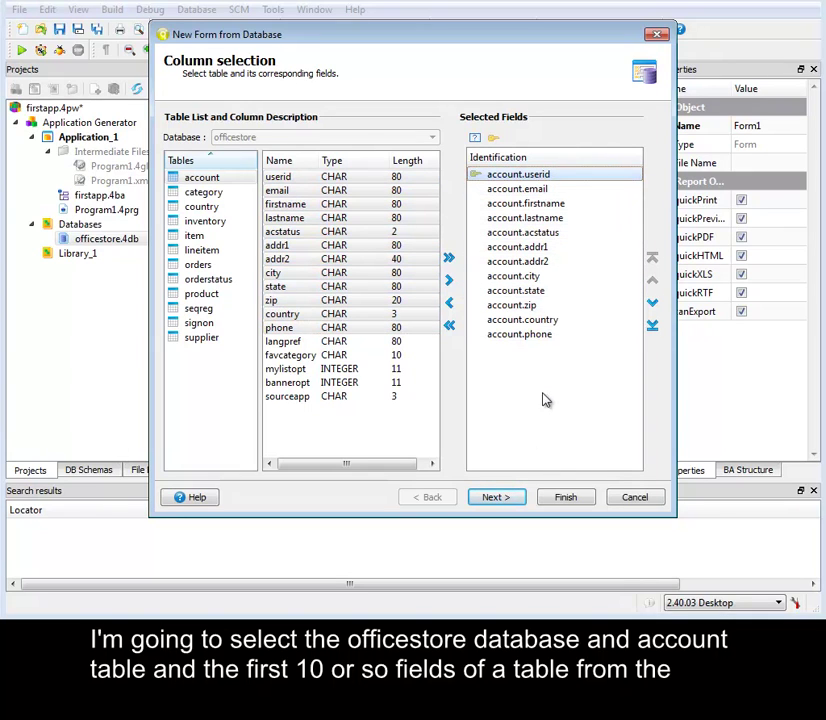
click(508, 502)
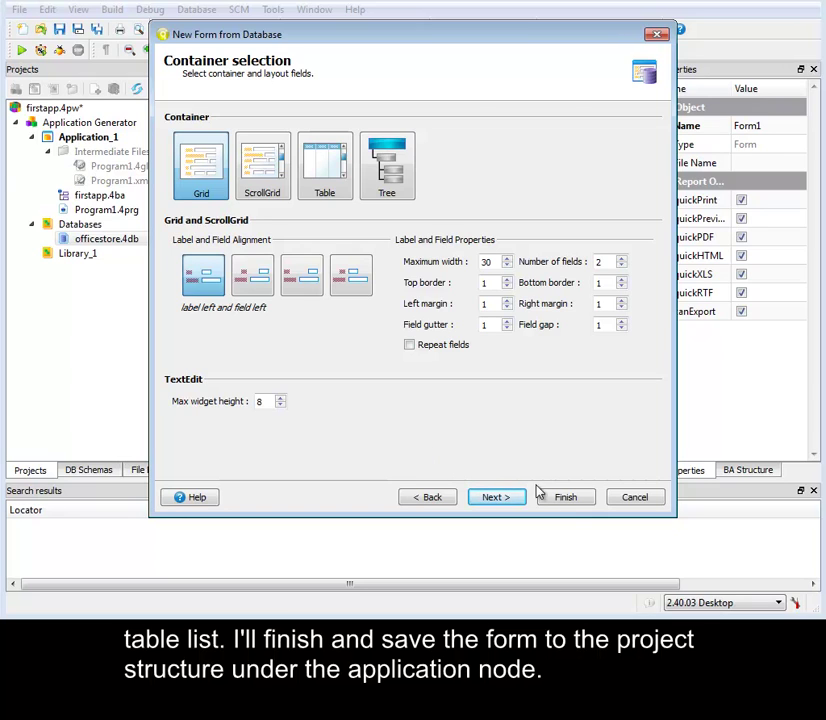
click(566, 499)
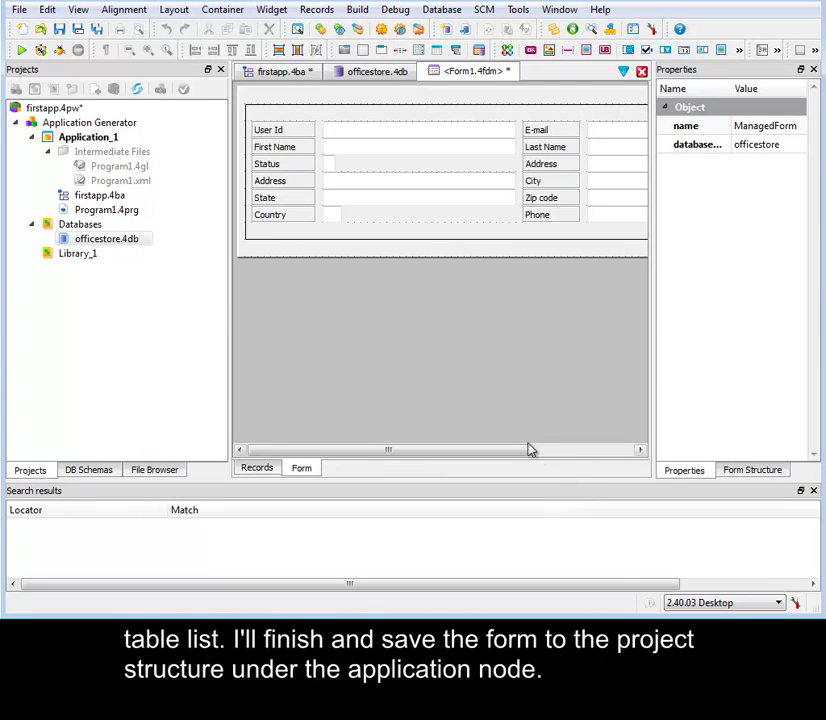
- Save the form as Form1.4fdm under the Application_1 node, overwriting the existing file
click(59, 28)
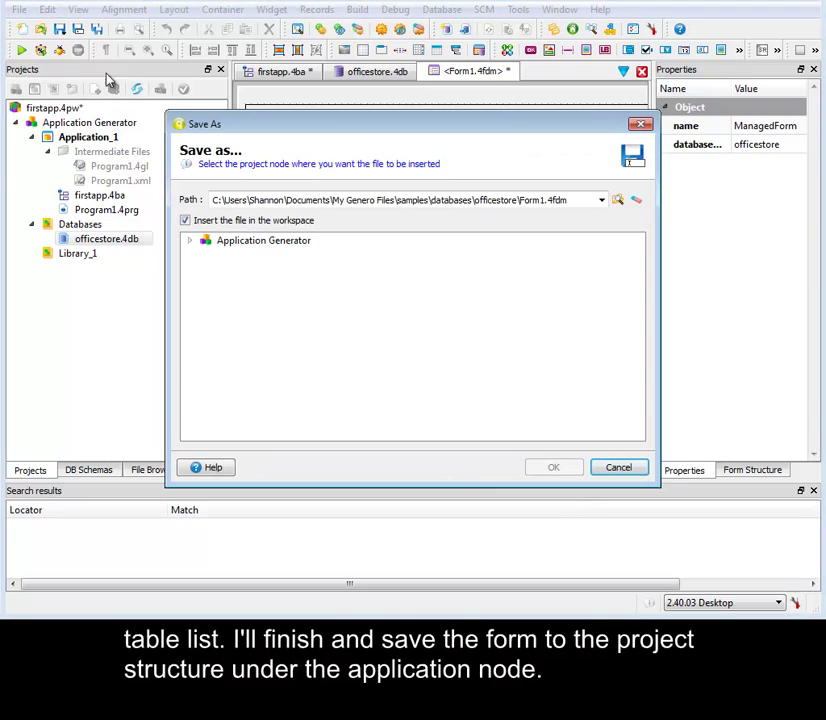
click(190, 240)
click(206, 255)
click(253, 258)
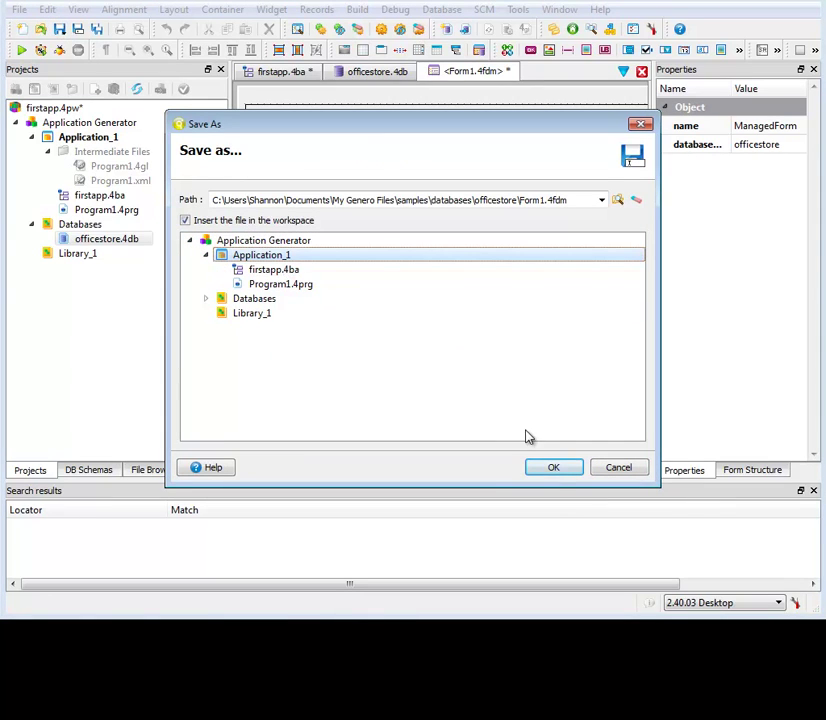
click(561, 469)
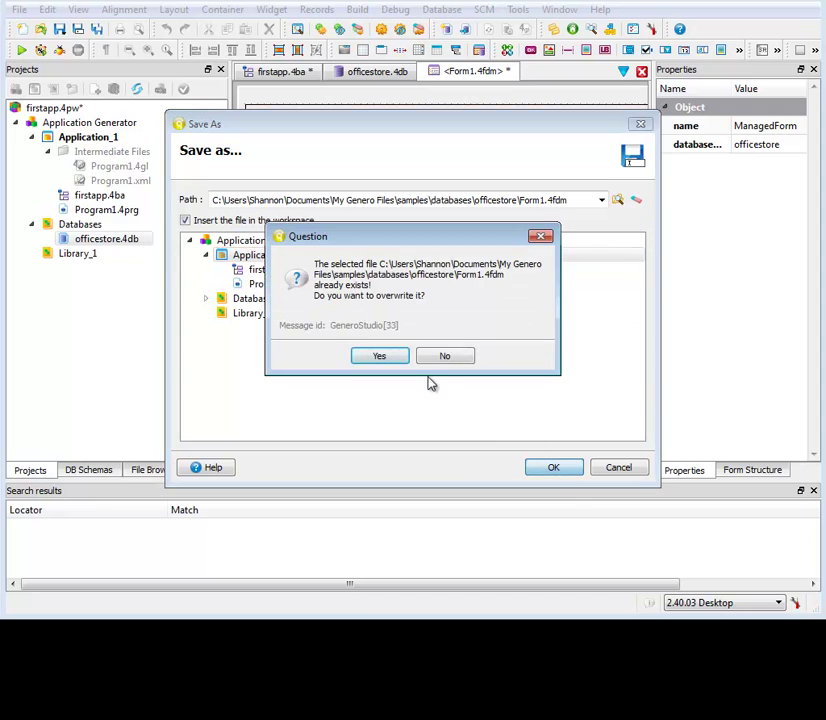
click(388, 358)
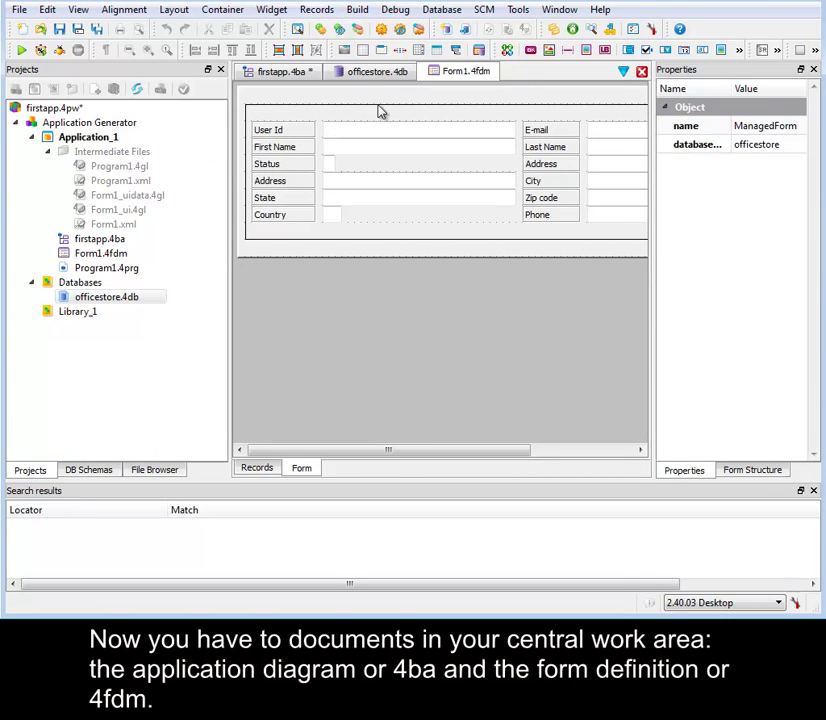
- Return to the firstapp.4ba diagram and look over the unimplemented Zoom1 and ReportData1 objects
click(286, 76)
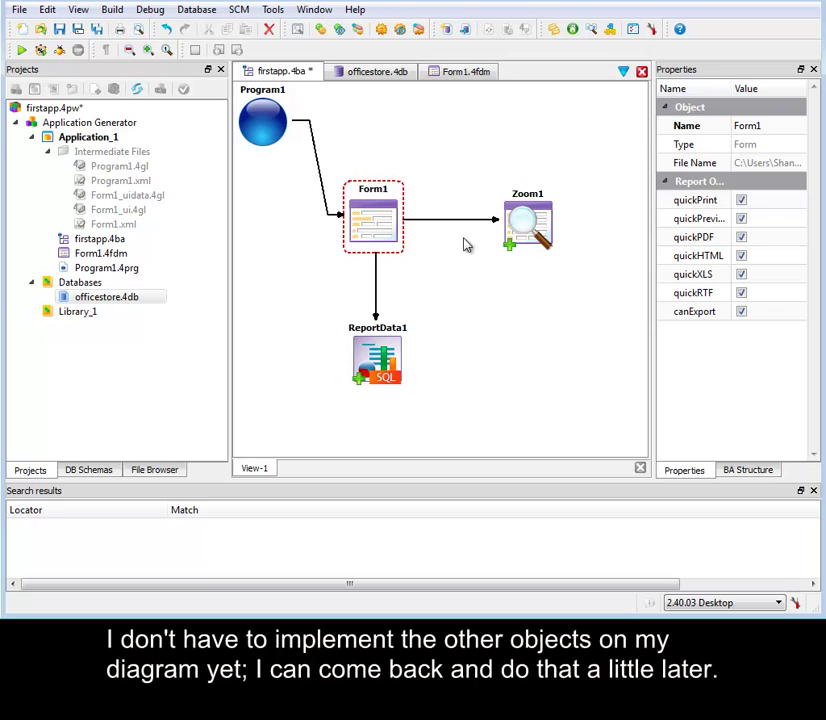
click(528, 225)
click(398, 362)
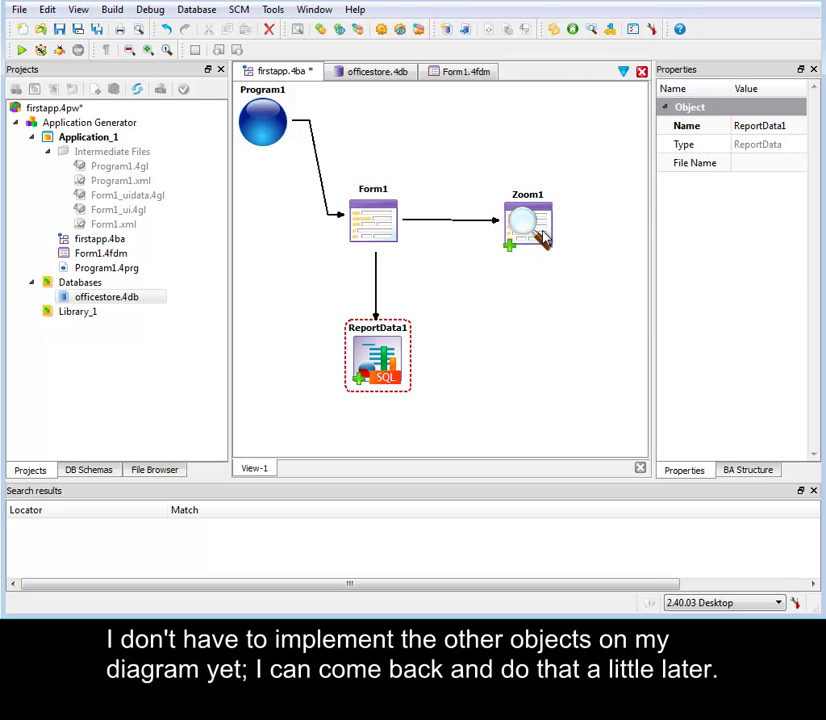
click(530, 245)
click(520, 308)
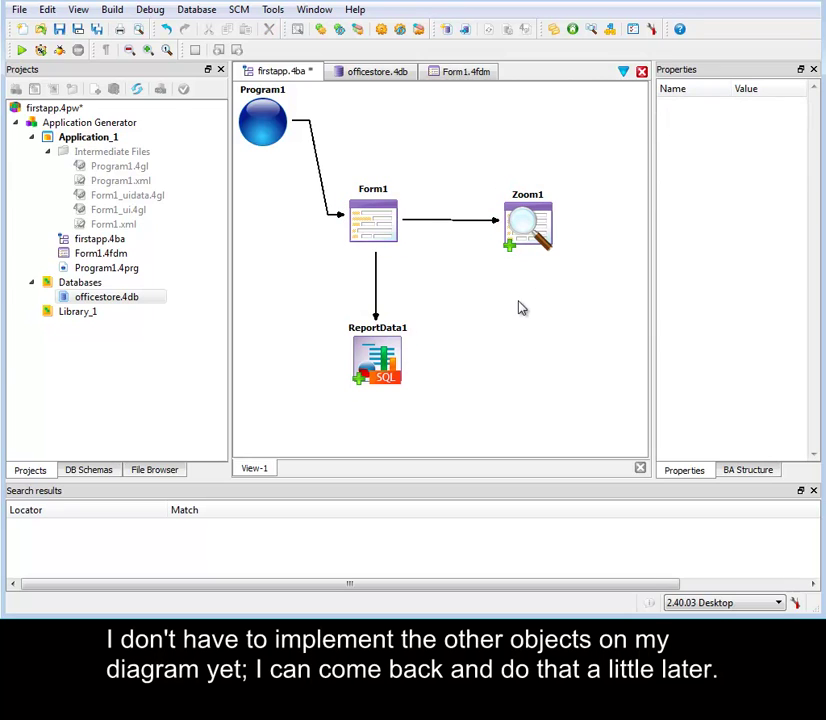
- Execute Program1 from the business application diagram
click(257, 123)
right_click(257, 123)
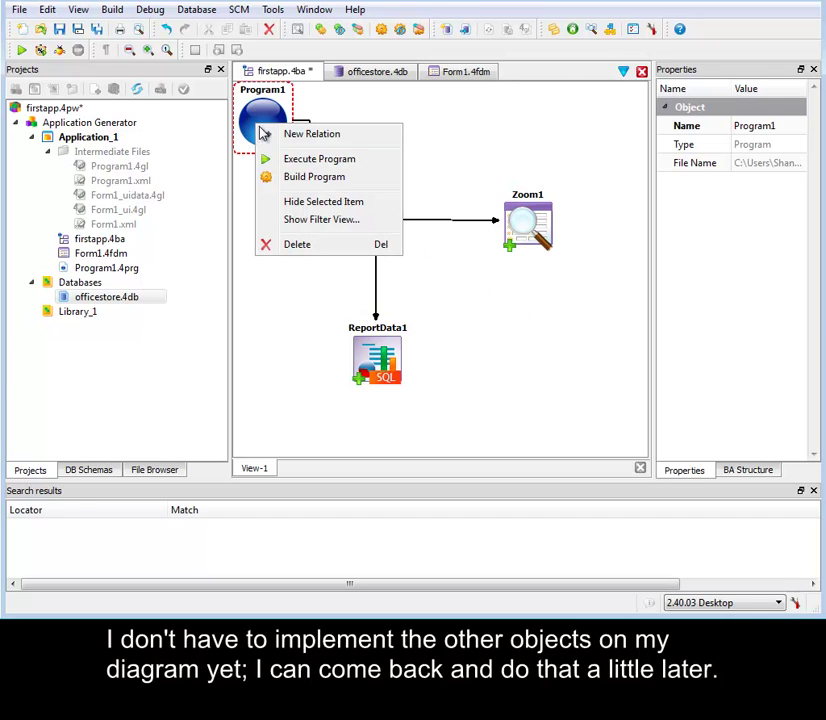
click(343, 161)
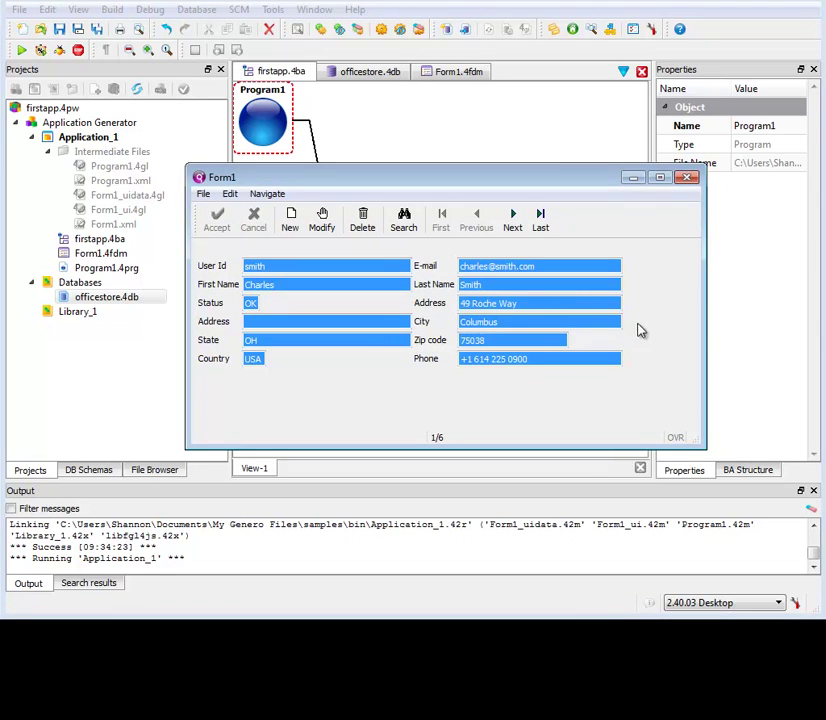
- Browse forward to the fourth account record in the running Form1 and go back to the second one
click(512, 228)
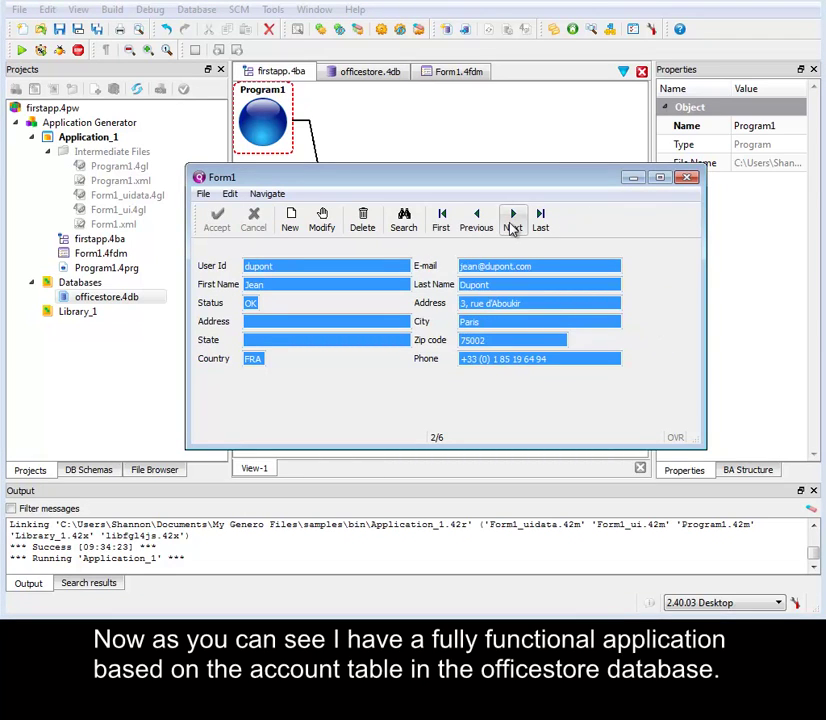
click(512, 228)
click(512, 228)
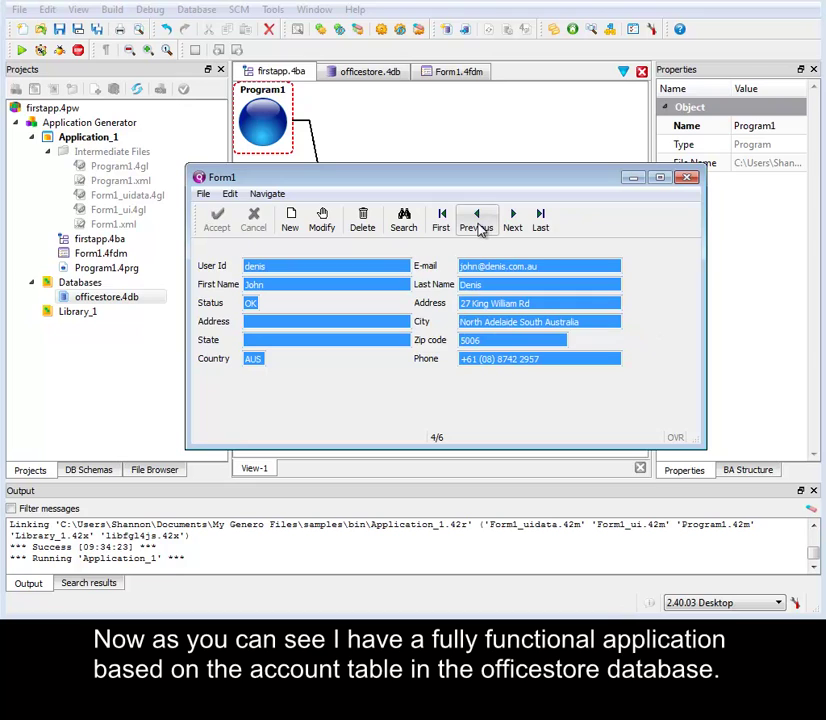
click(477, 222)
click(477, 222)
- Modify the second account record by entering a new zip code and accept the change
click(322, 220)
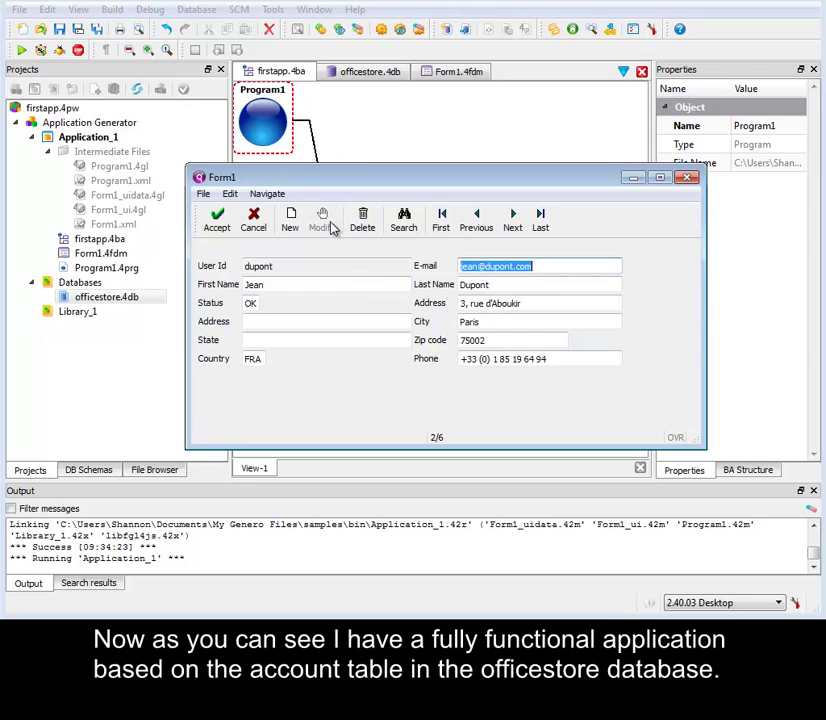
click(507, 340)
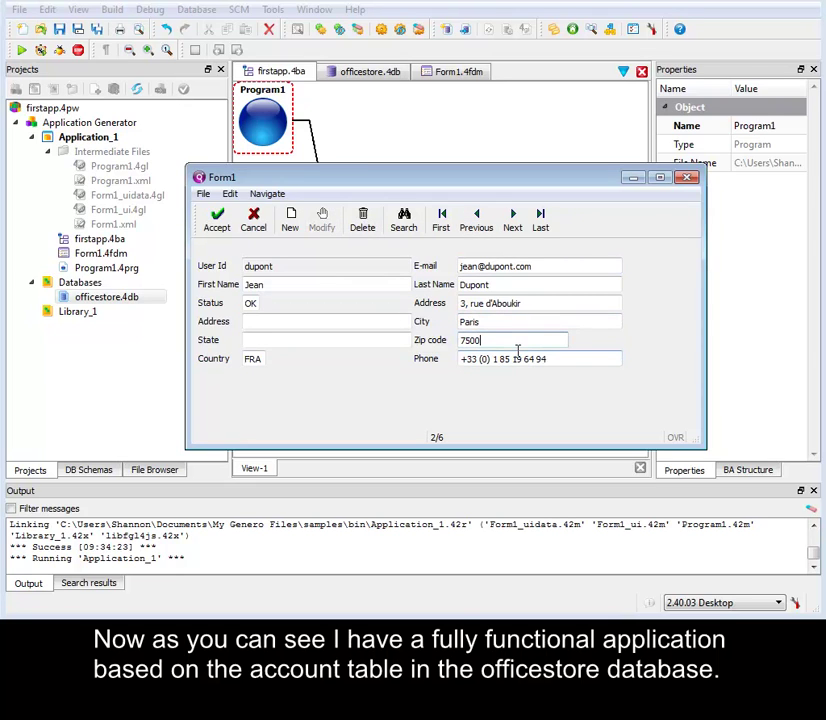
click(217, 222)
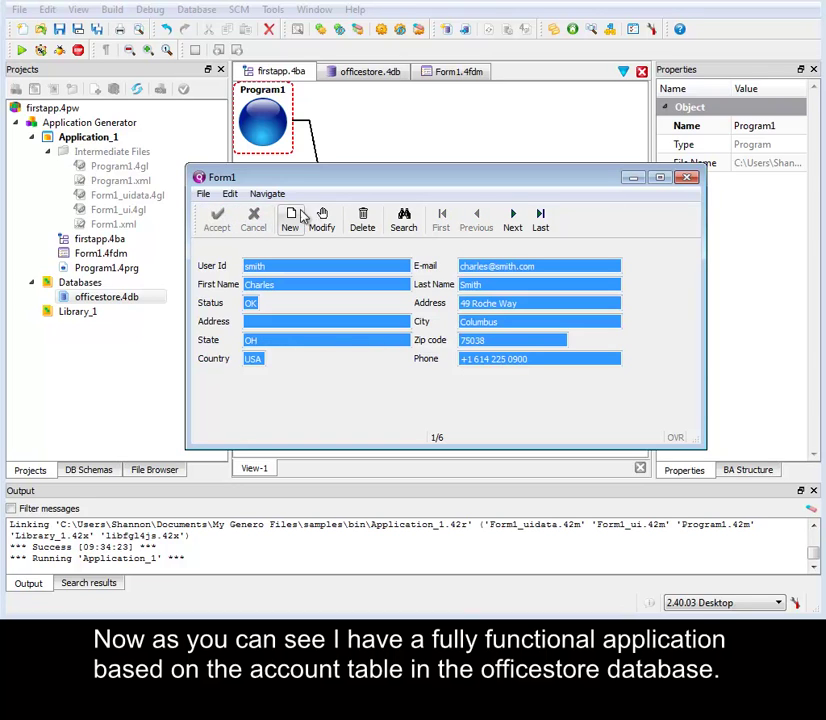
- Browse the account records back to the second one to check its zip code
click(513, 224)
click(513, 226)
click(478, 222)
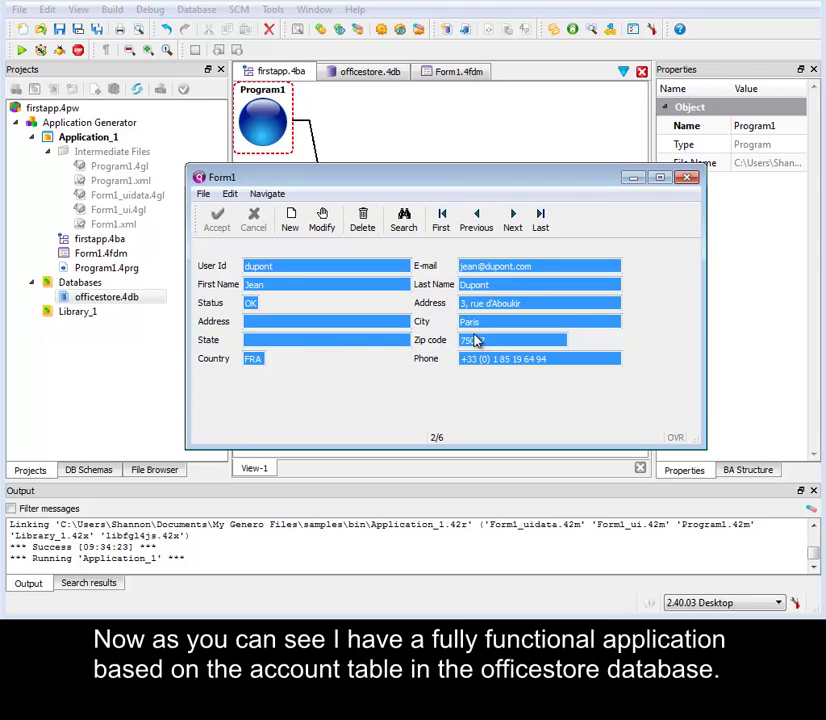
- Start deleting the second account record but decline the deletion, and open a blank new record and cancel it
click(364, 222)
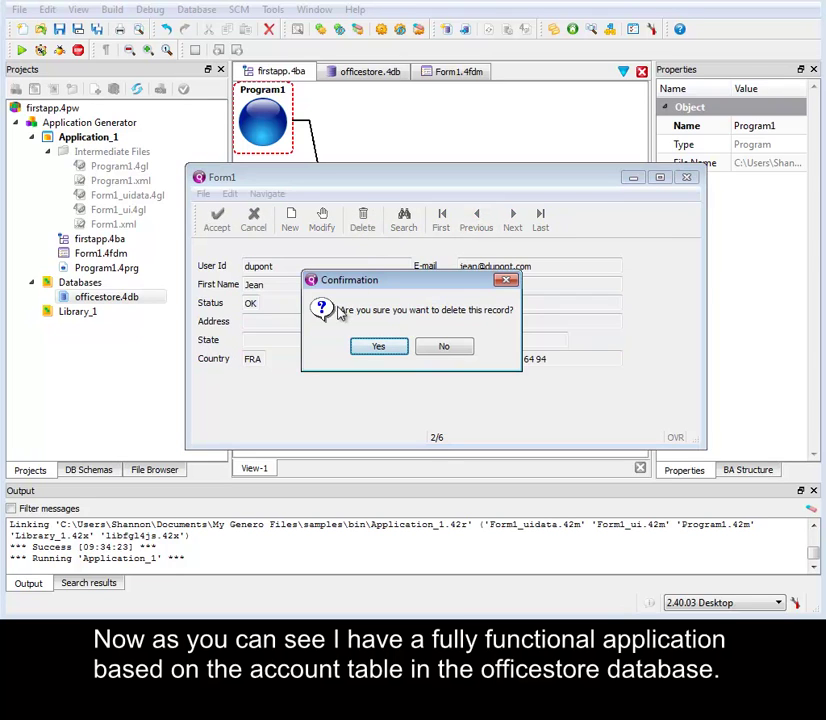
click(452, 347)
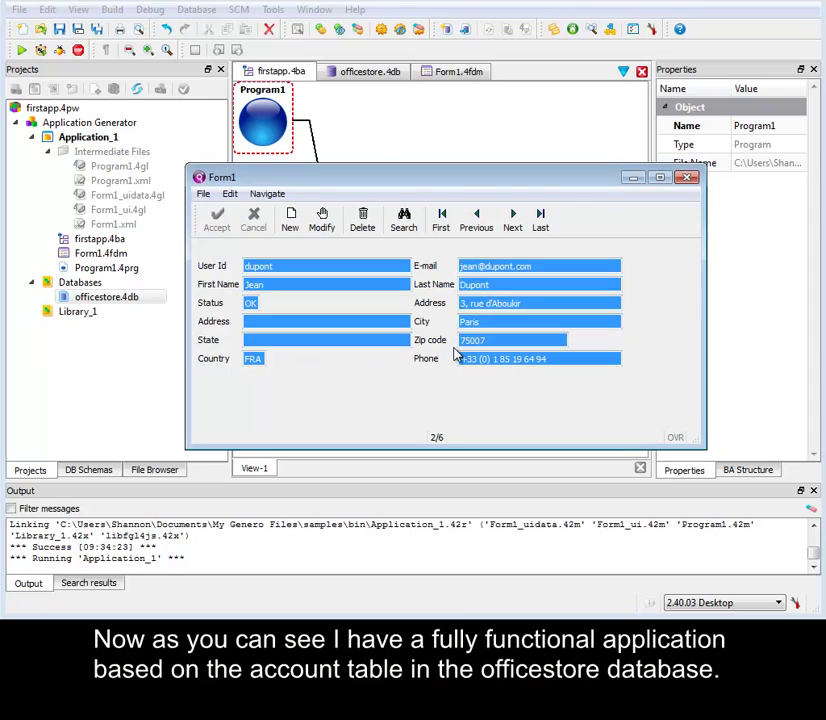
click(289, 223)
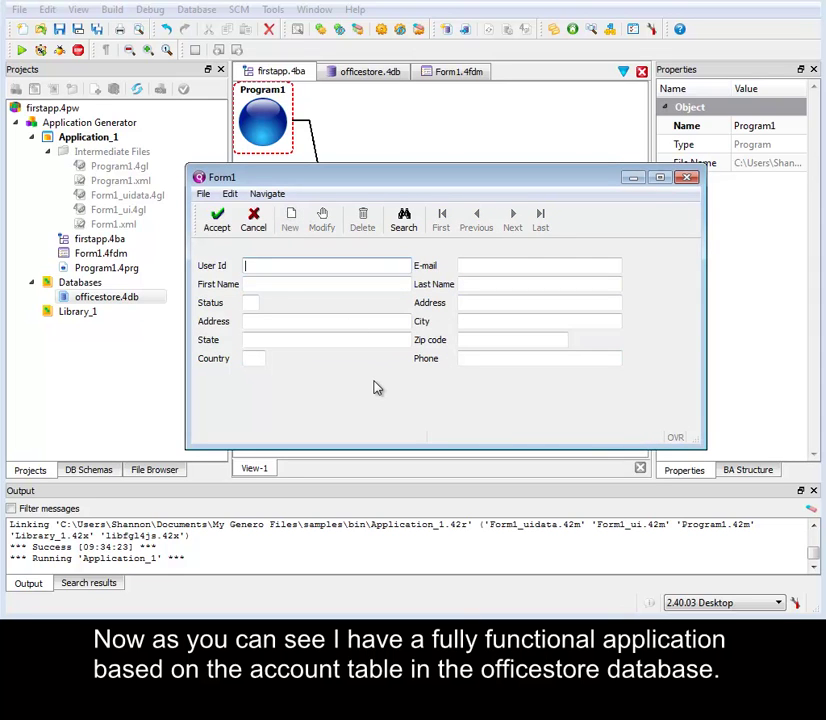
click(255, 224)
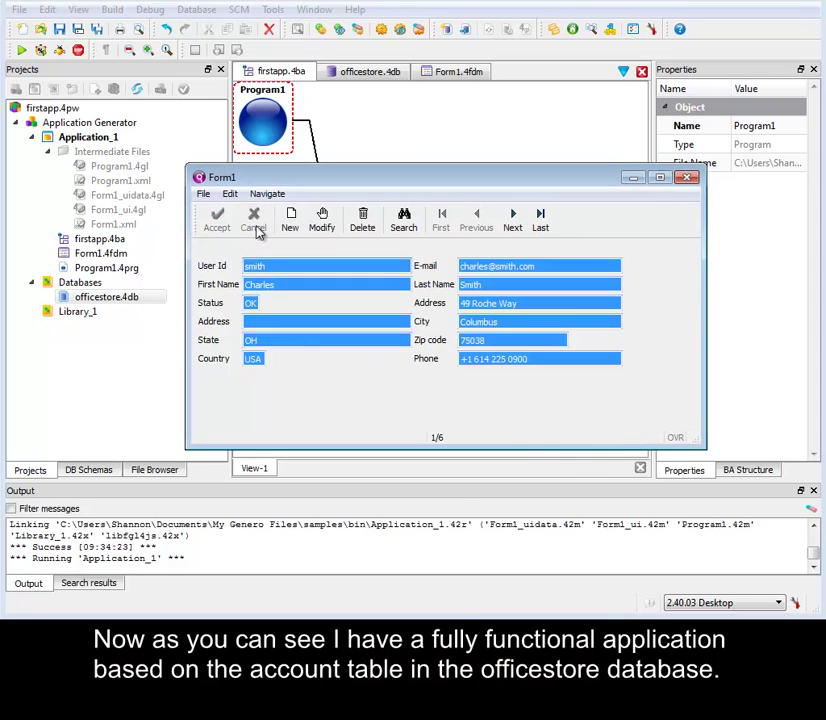